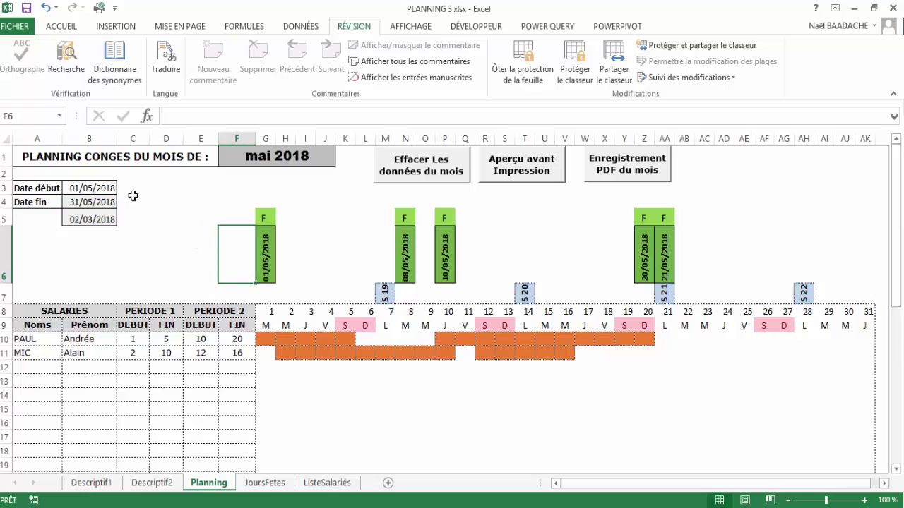
Enter 01/04/2018 as the start date in B3 and inspect O5's SIERREUR holiday formula.
click(106, 188)
text(01)
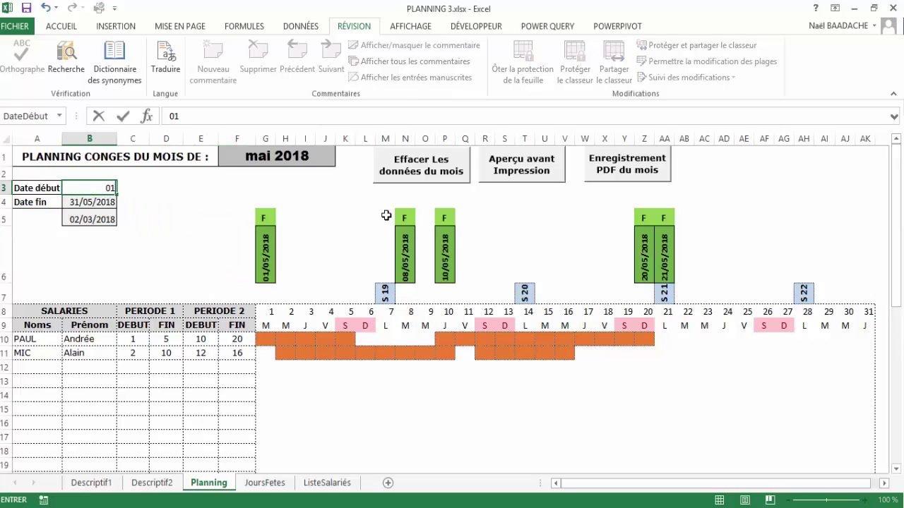
text(/04/2018)
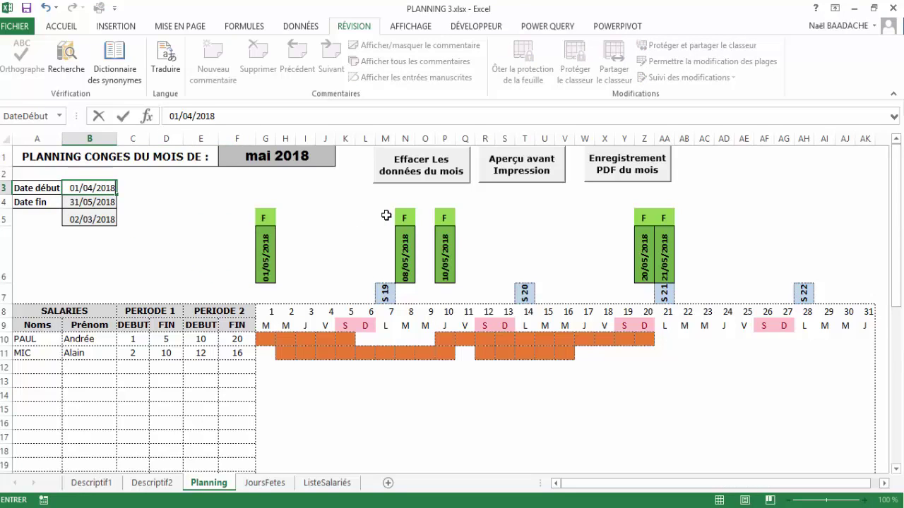
key(Return)
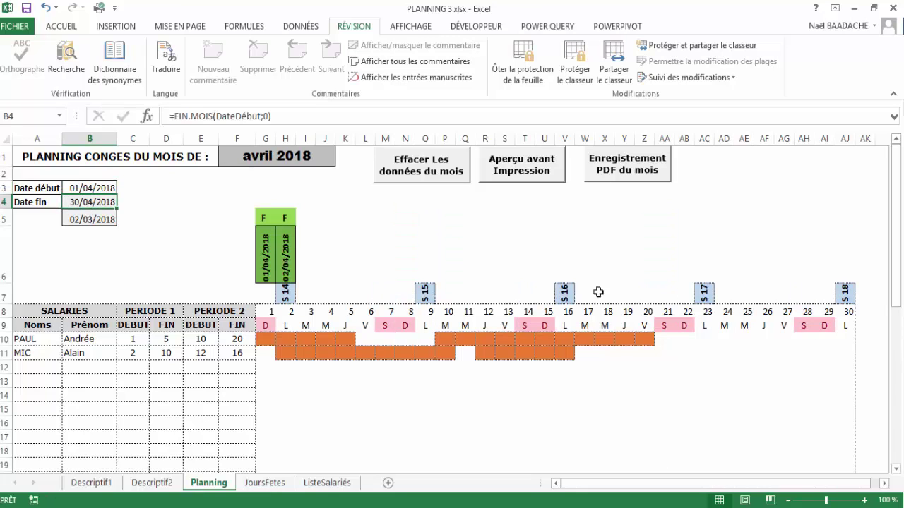
click(423, 224)
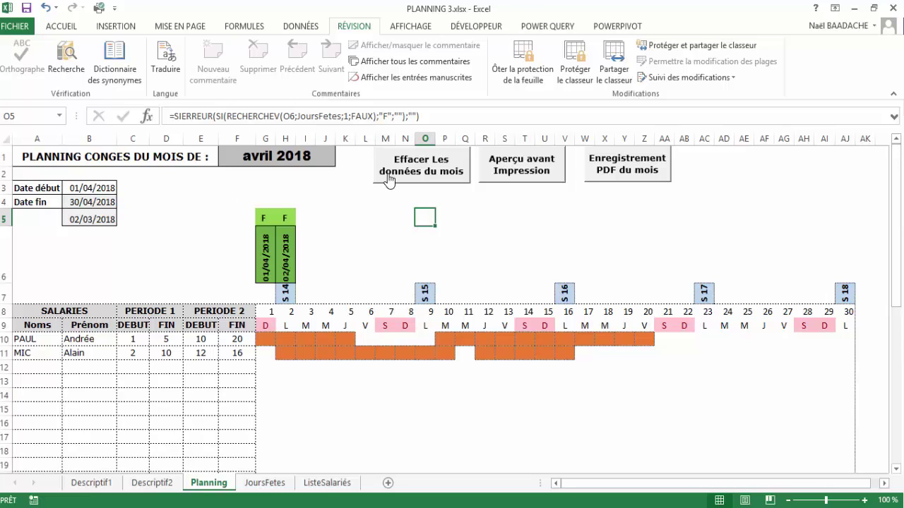
click(95, 188)
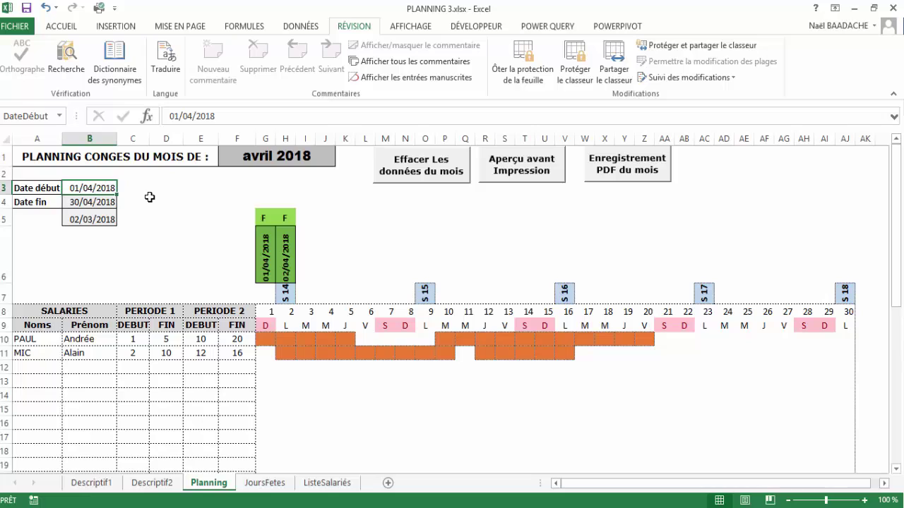
Try start dates 01/01/2020 and 01/02/2020, then inspect the day number formula in AI8.
text(01)
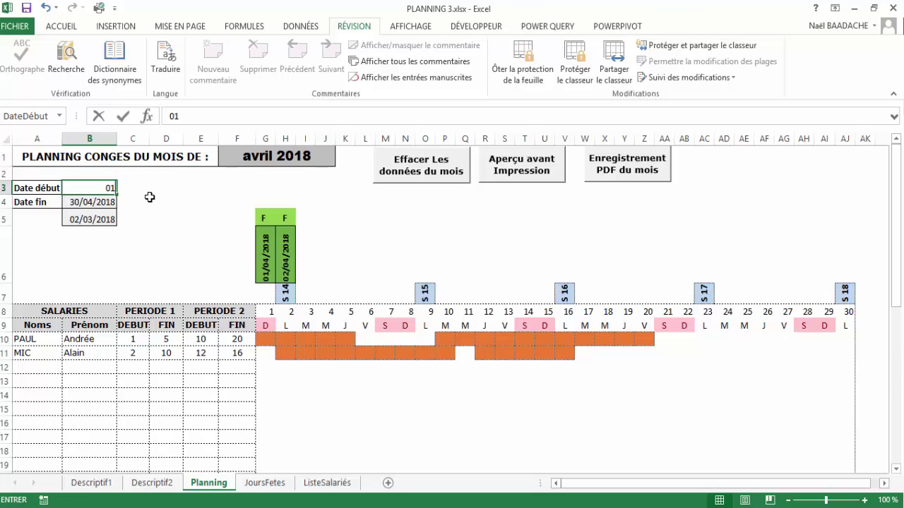
text(/)
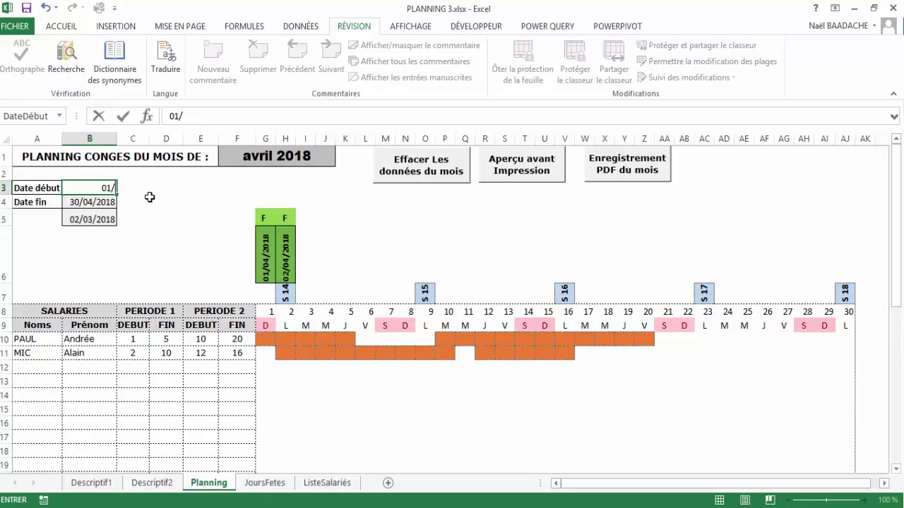
text(01/2020)
key(ctrl+Return)
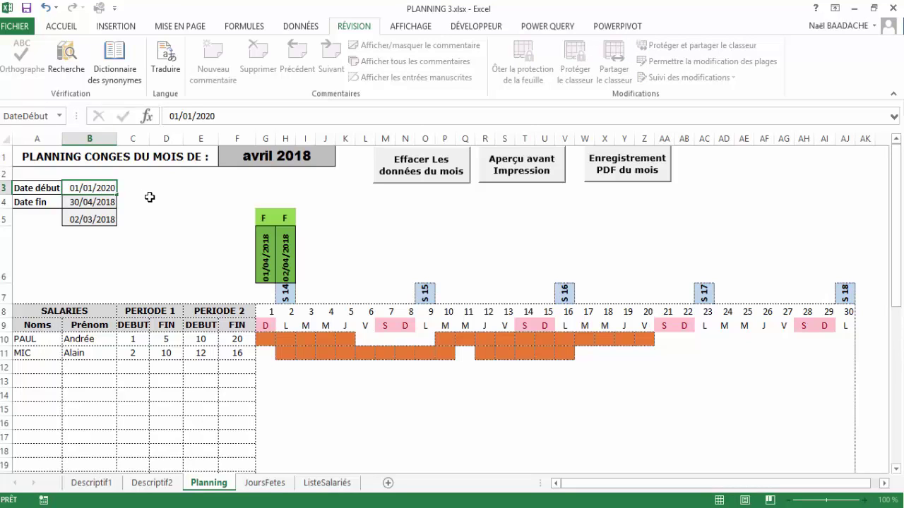
key(Down)
key(Up)
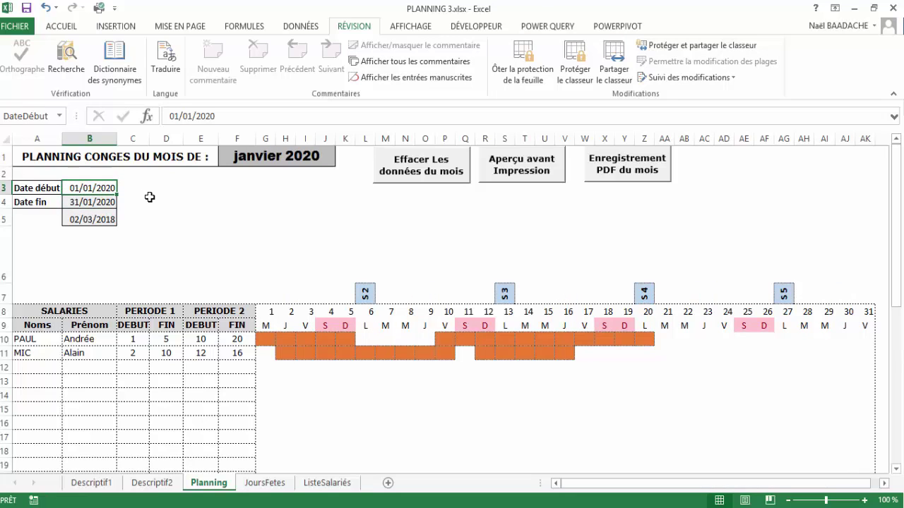
text(01/)
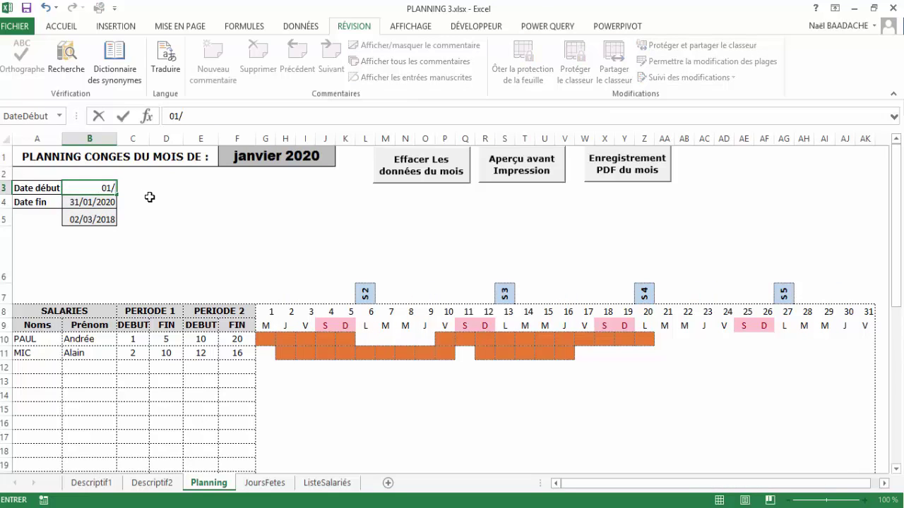
text(02/201)
key(BackSpace)
key(Return)
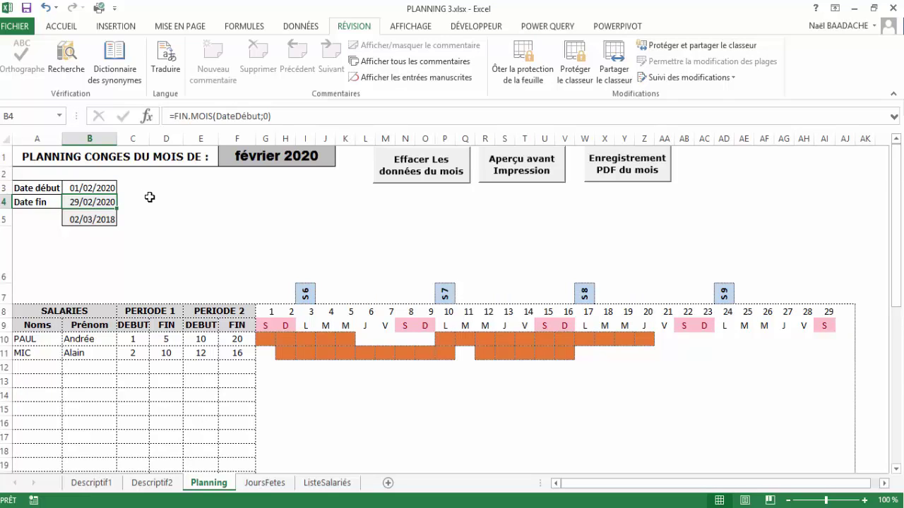
click(826, 313)
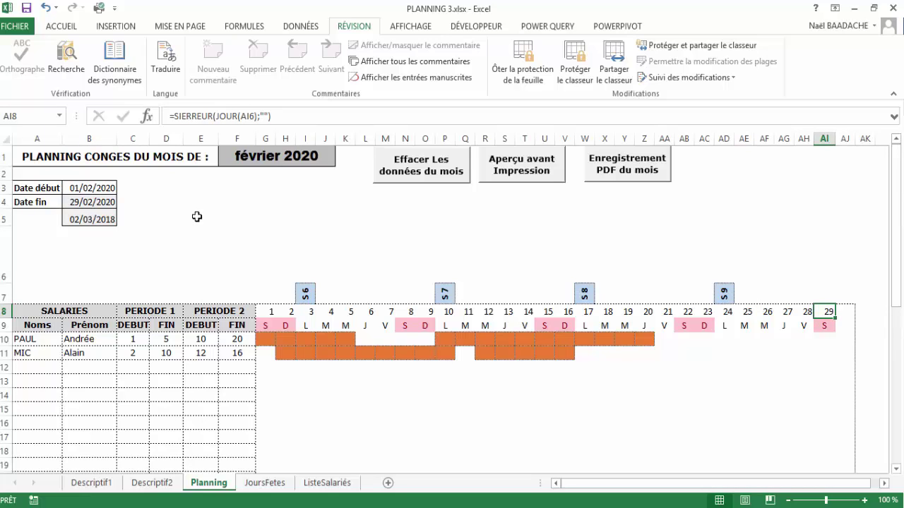
Set the start date in B3 to 01/05/2018.
click(98, 189)
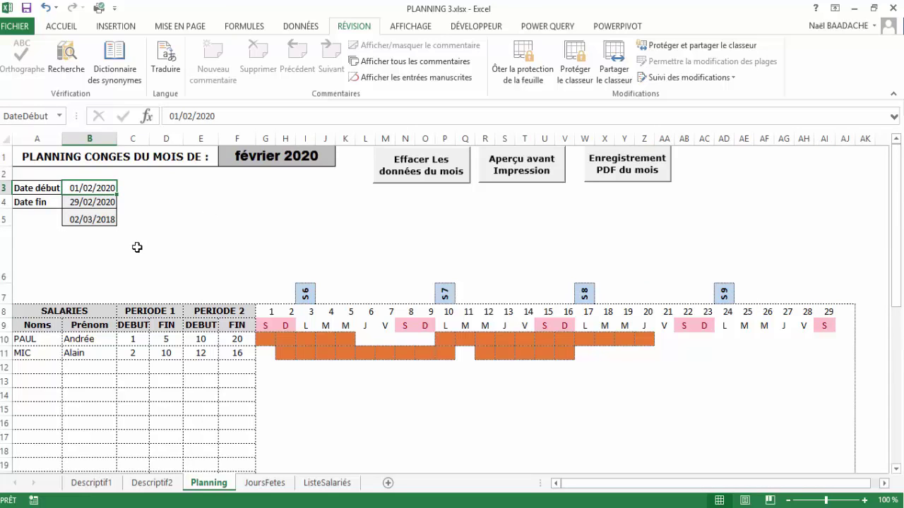
text(01/0)
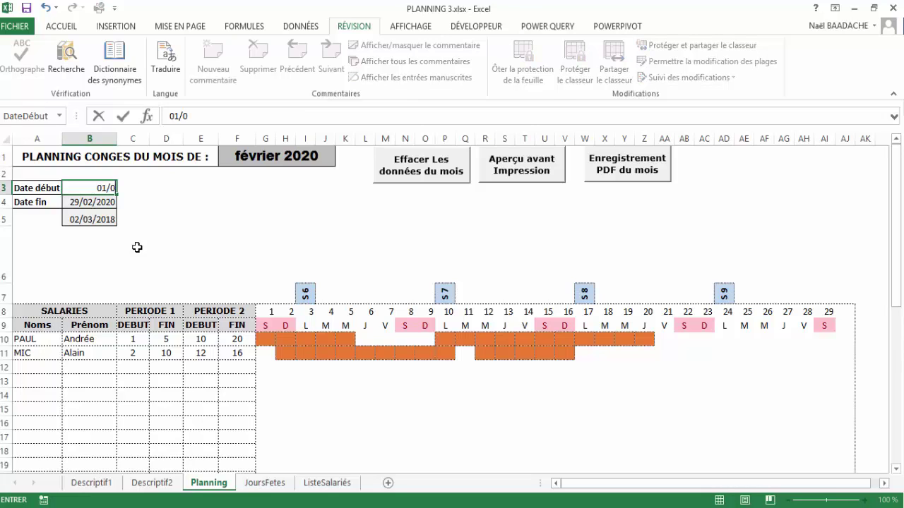
text(1/)
key(BackSpace)
key(BackSpace)
text(5/2020)
key(BackSpace)
key(BackSpace)
key(BackSpace)
text(018)
key(Return)
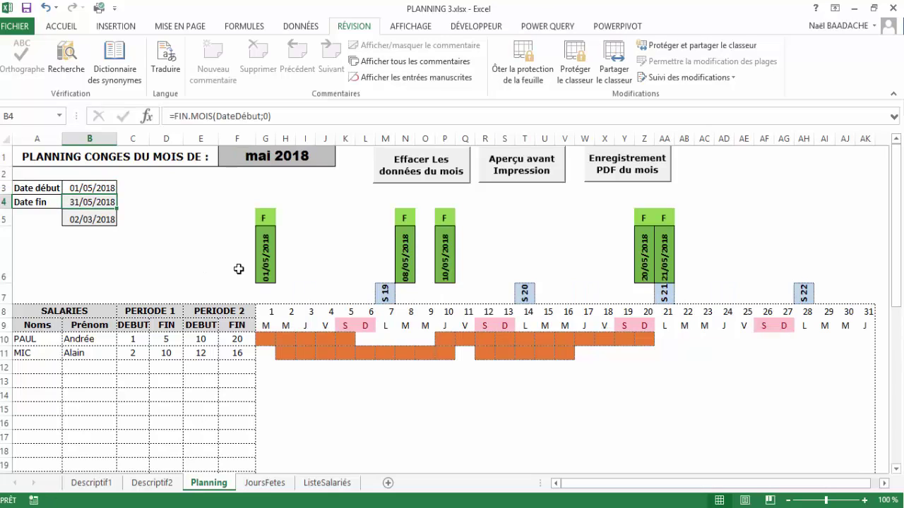
click(269, 261)
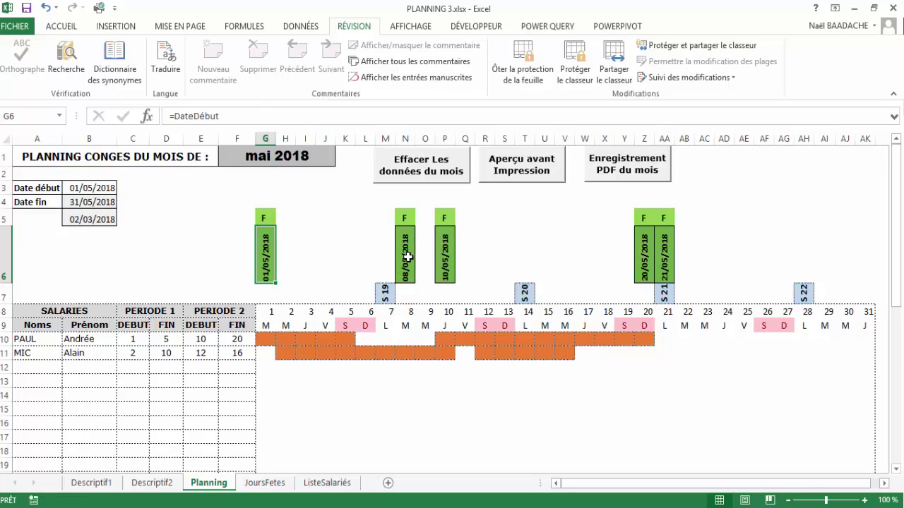
click(406, 257)
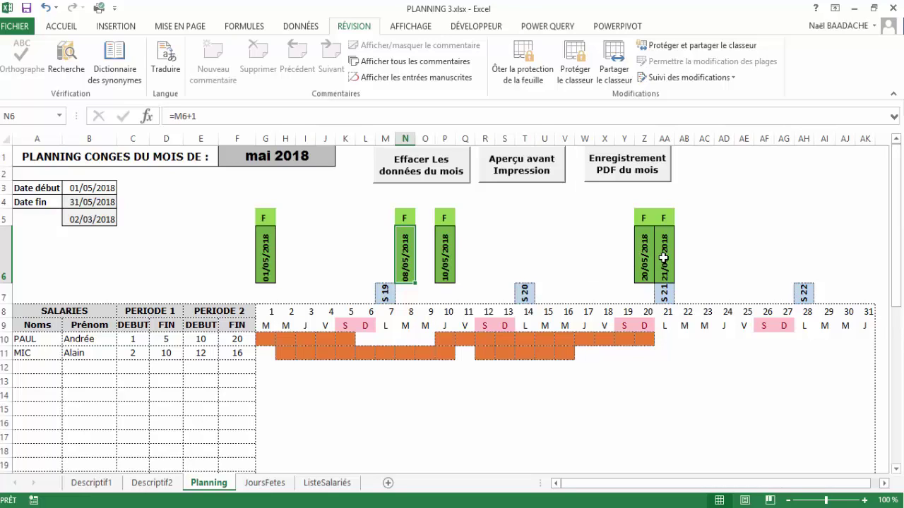
click(267, 215)
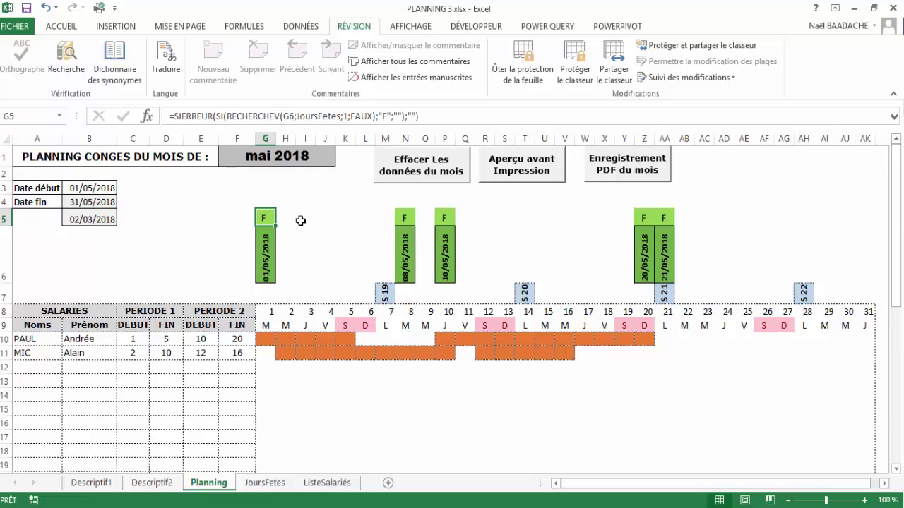
click(212, 245)
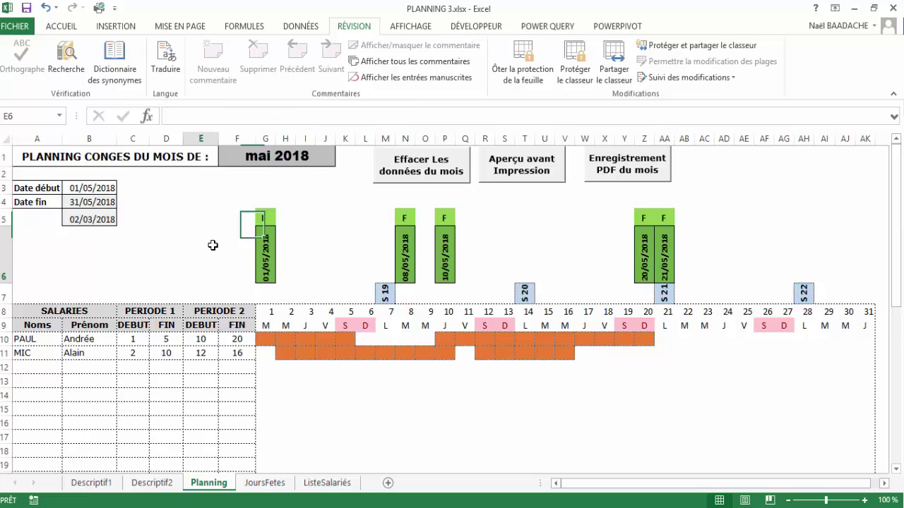
Open the JoursFetes sheet, view the holiday dates, and select the 2018–2021 years in E2:E5.
click(276, 489)
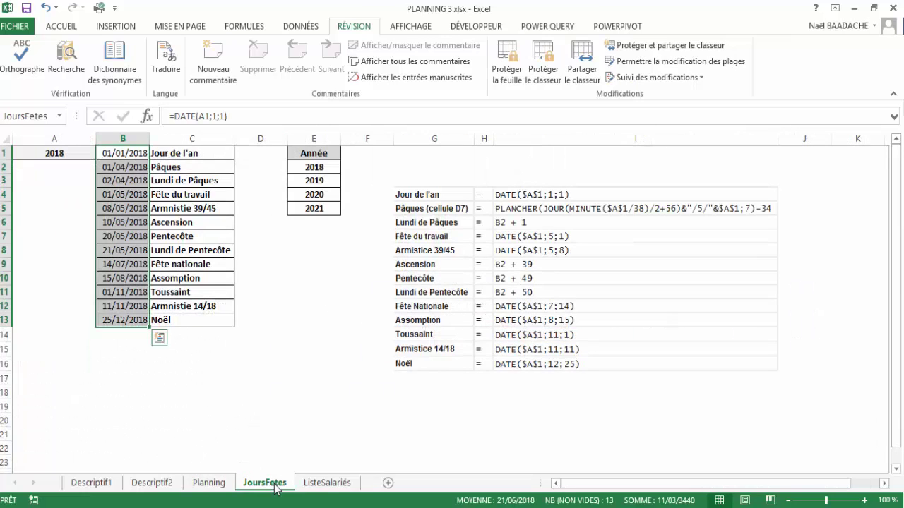
click(316, 299)
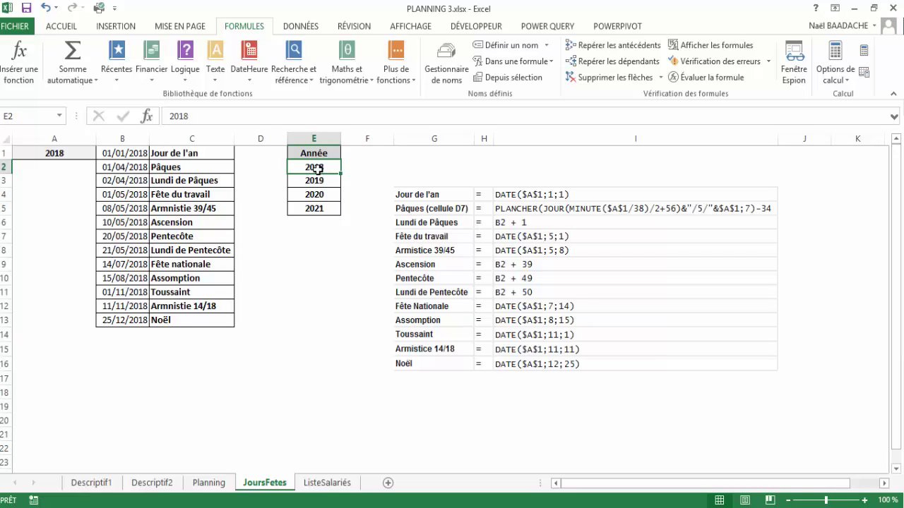
drag(317, 168, 318, 208)
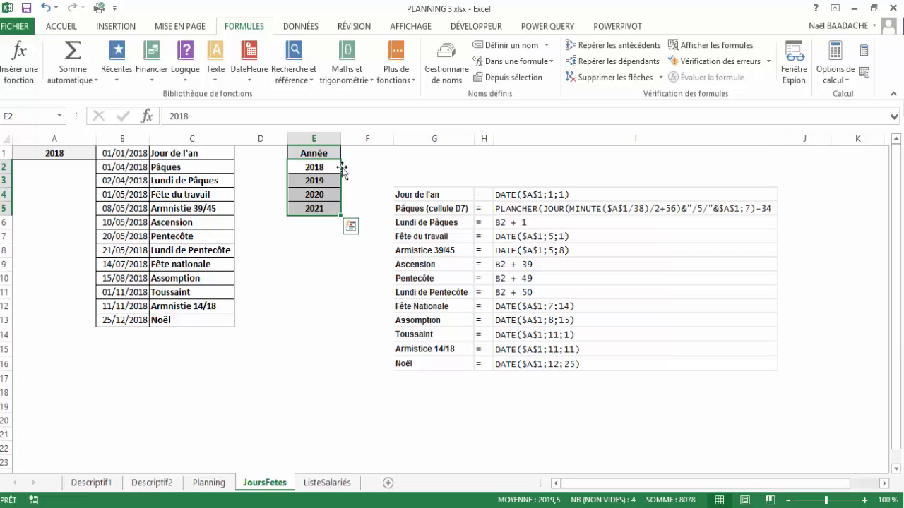
drag(314, 168, 316, 207)
Check A1's year dropdown, keeping 2018, and reselect the year list.
click(66, 152)
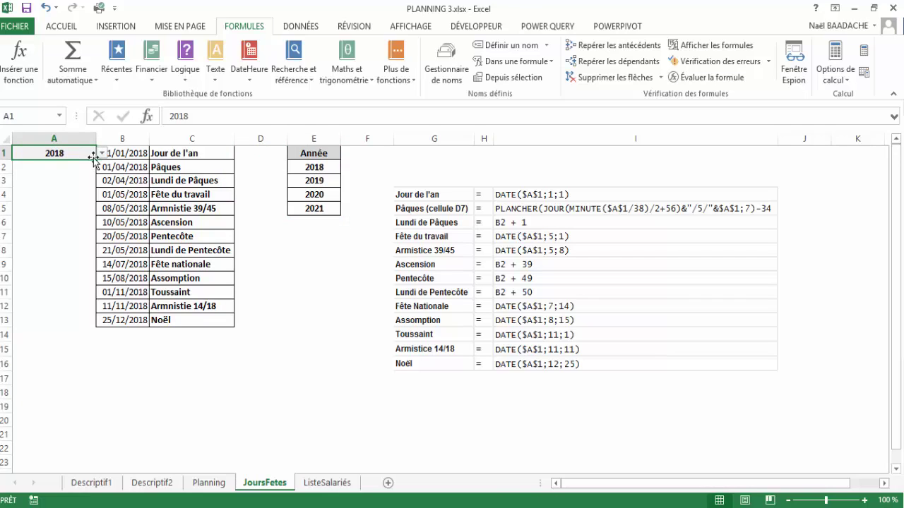
click(102, 154)
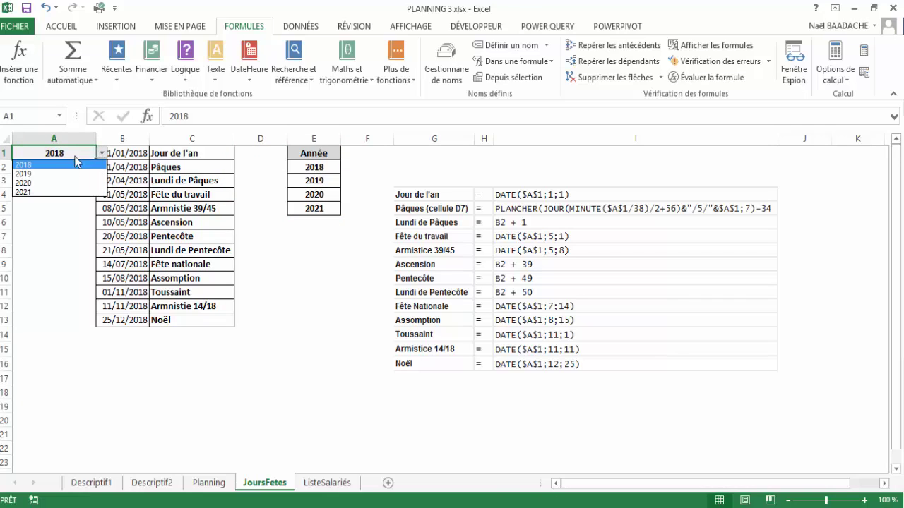
click(37, 241)
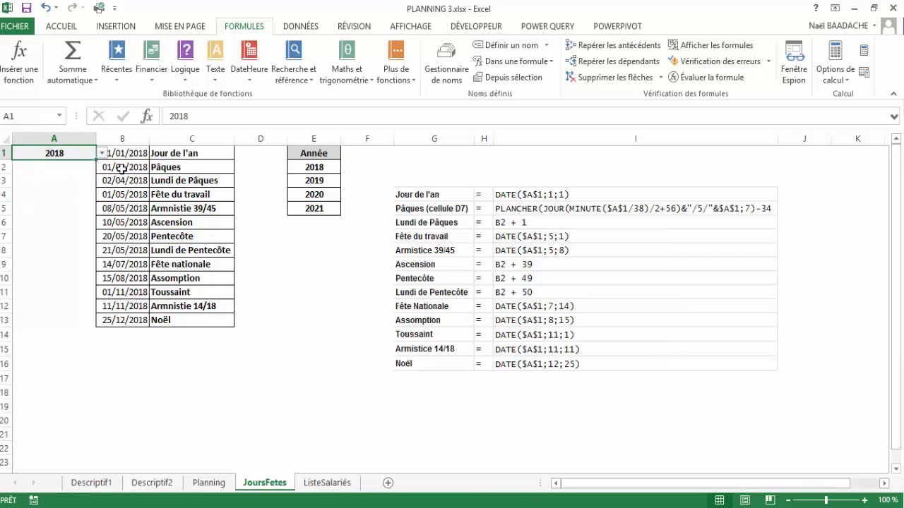
drag(309, 168, 311, 208)
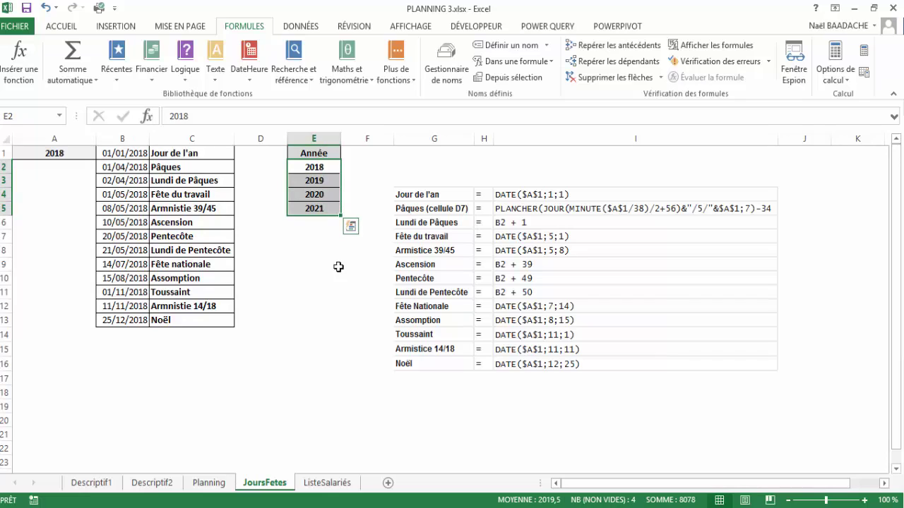
click(319, 253)
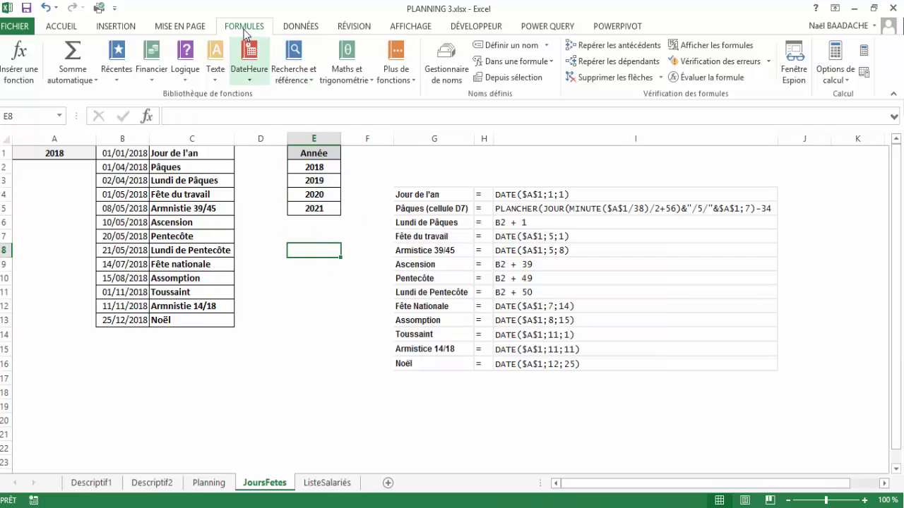
Set the Annee name to =DECALER(JoursFetes!$E$2;0;0;NBVAL(JoursFetes!$E:$E)-1) in the Name Manager.
click(444, 70)
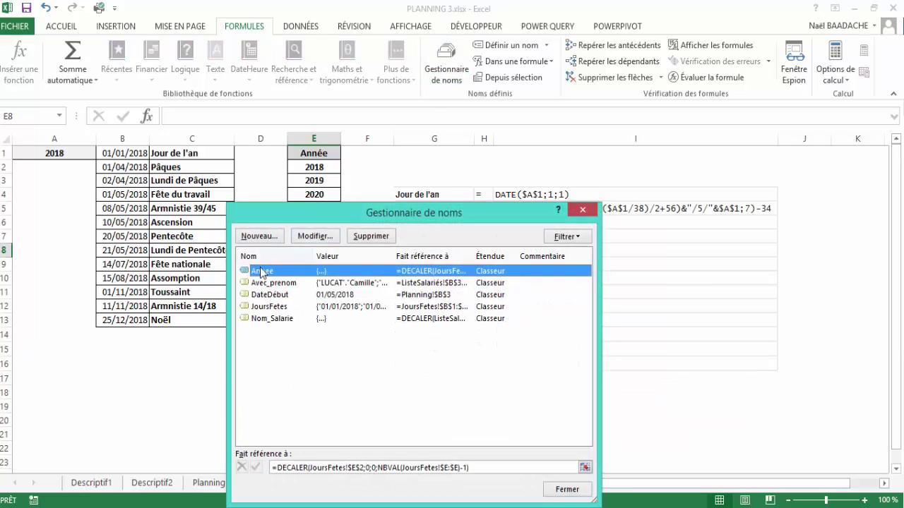
drag(370, 209, 534, 148)
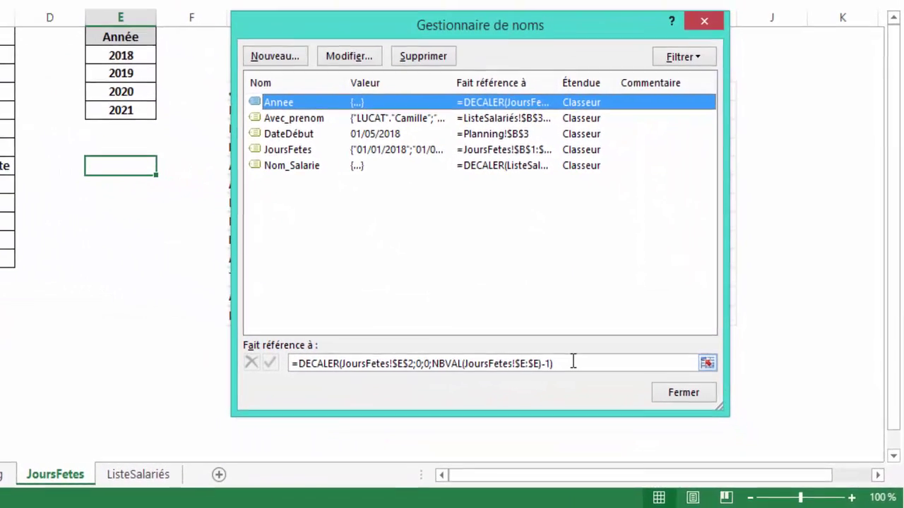
click(616, 381)
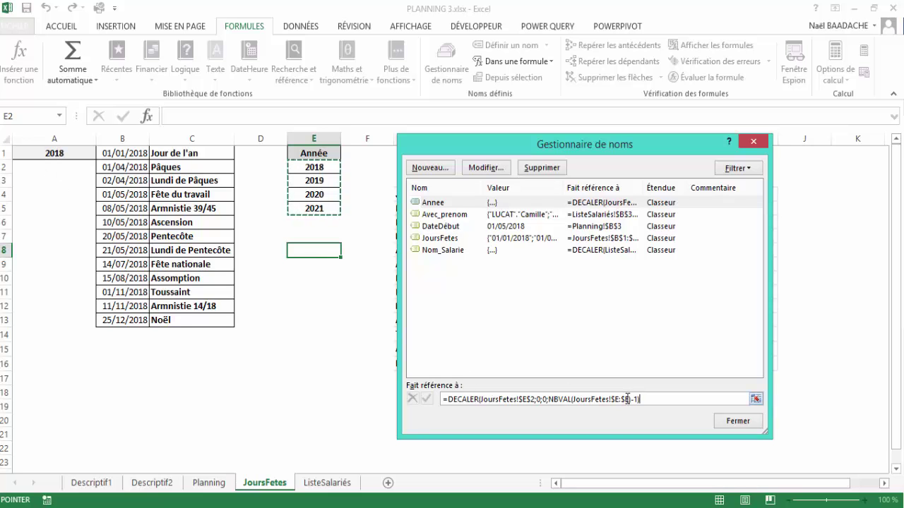
drag(598, 145, 579, 68)
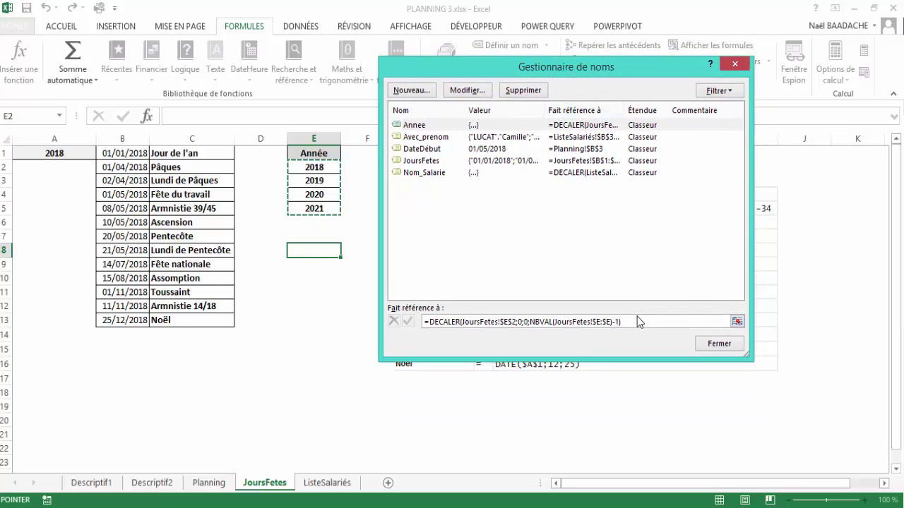
click(424, 127)
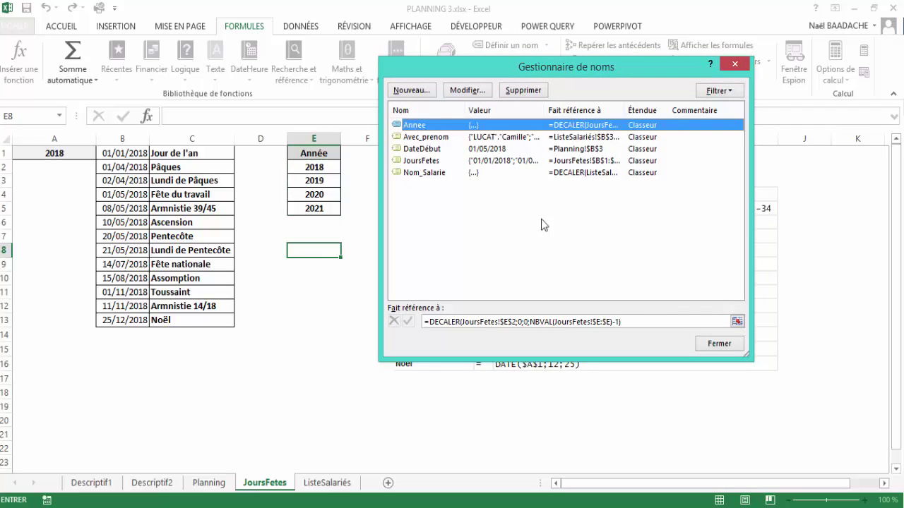
click(638, 318)
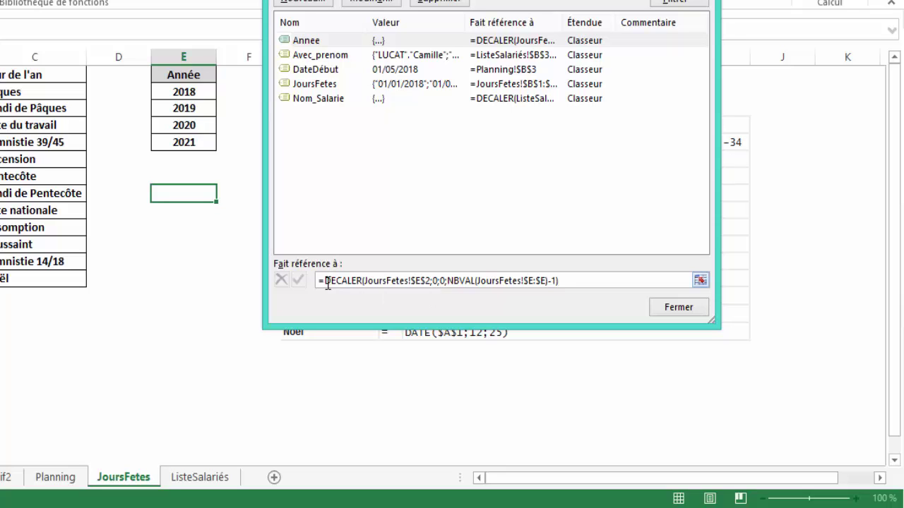
click(328, 282)
click(684, 313)
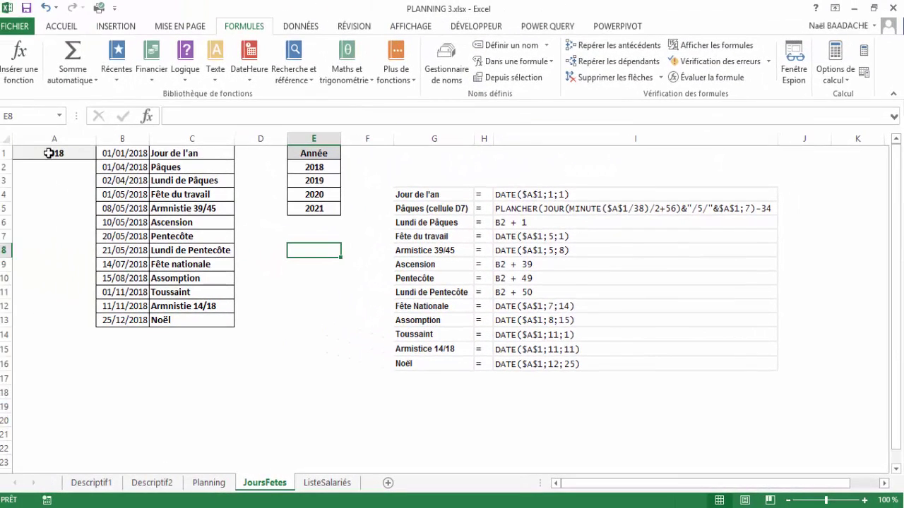
Check that A1's data validation list uses the Annee source, leaving it unchanged.
click(48, 150)
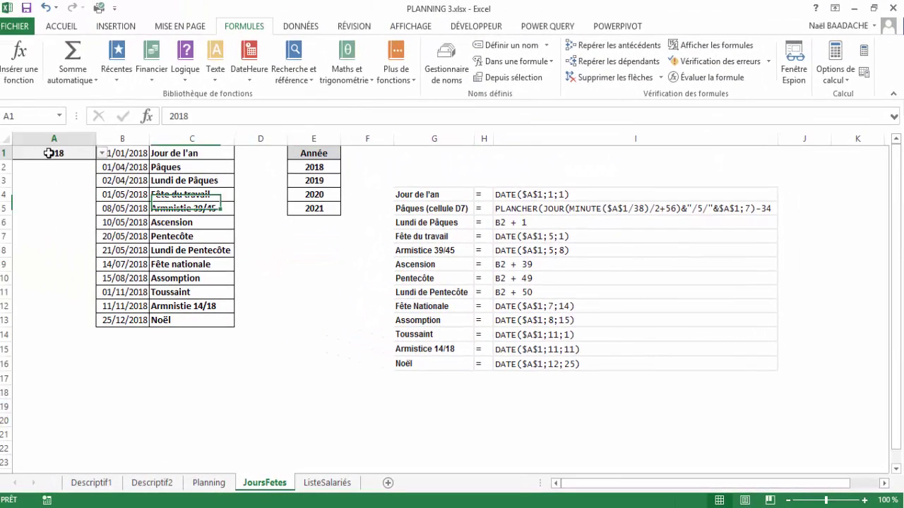
click(102, 154)
click(44, 168)
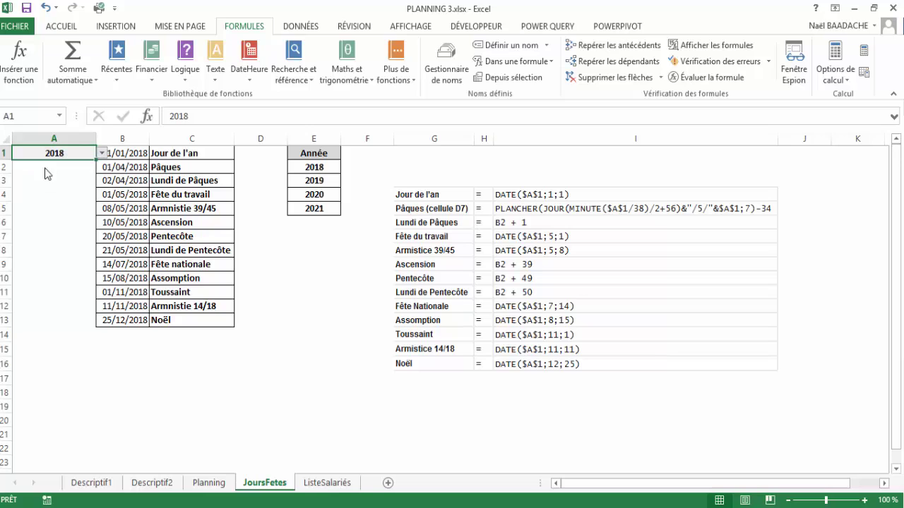
click(302, 26)
click(499, 79)
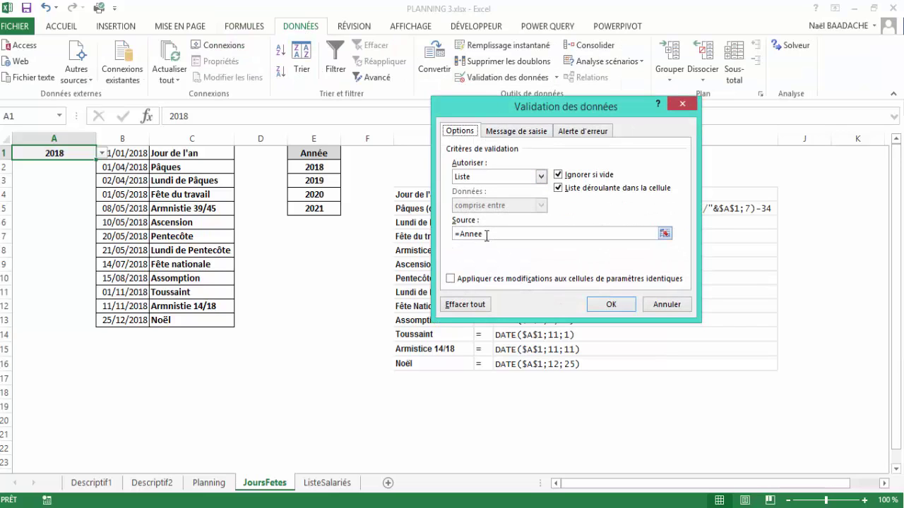
click(486, 233)
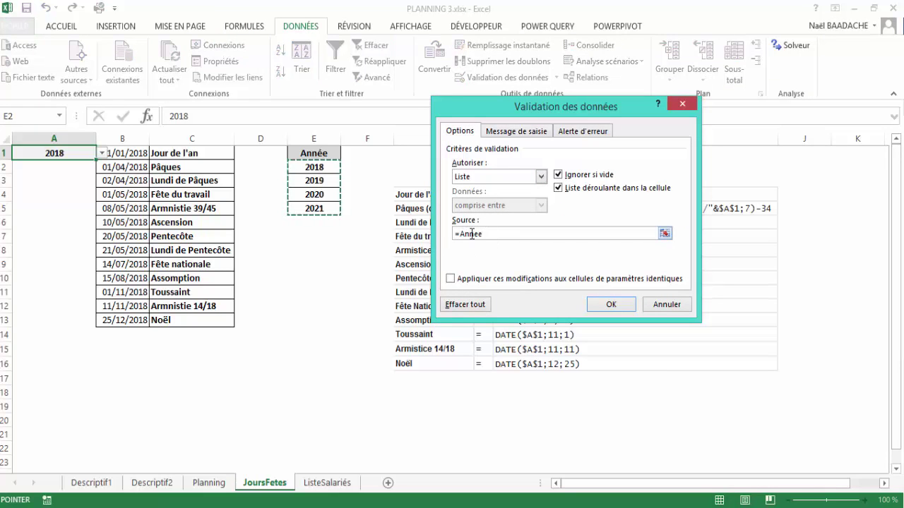
click(670, 304)
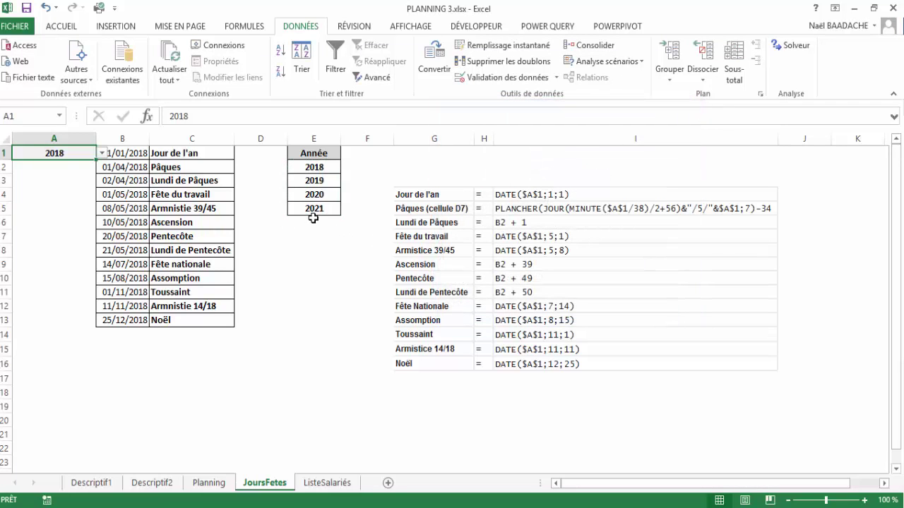
Enter 2022 in E6 and verify A1's year dropdown now includes 2022.
click(313, 219)
text(2022)
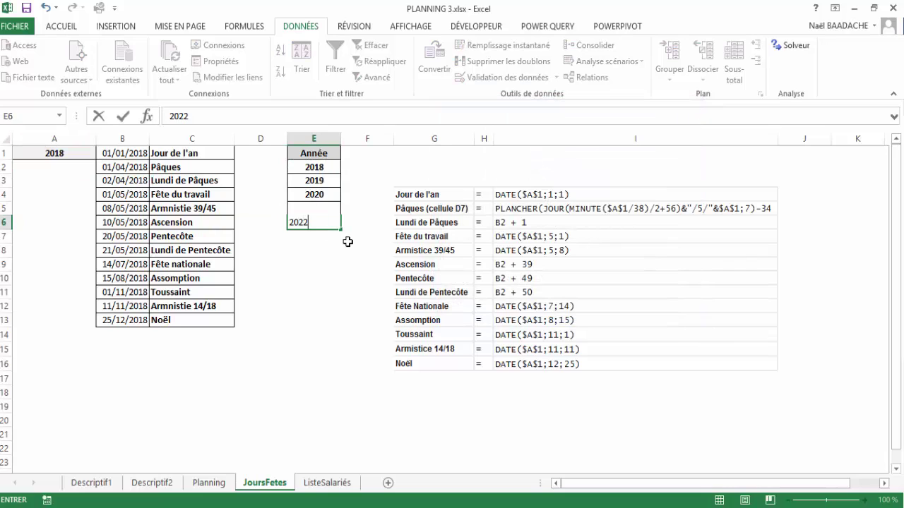
key(Return)
click(70, 155)
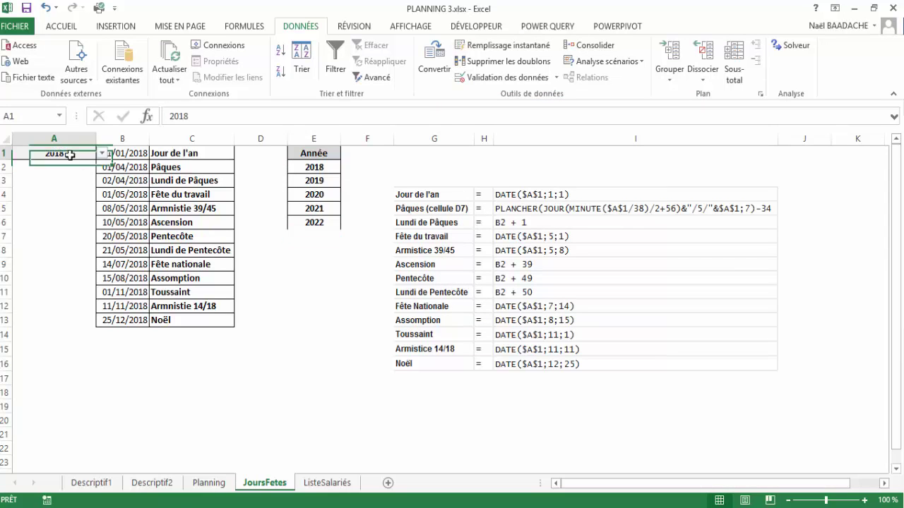
click(101, 153)
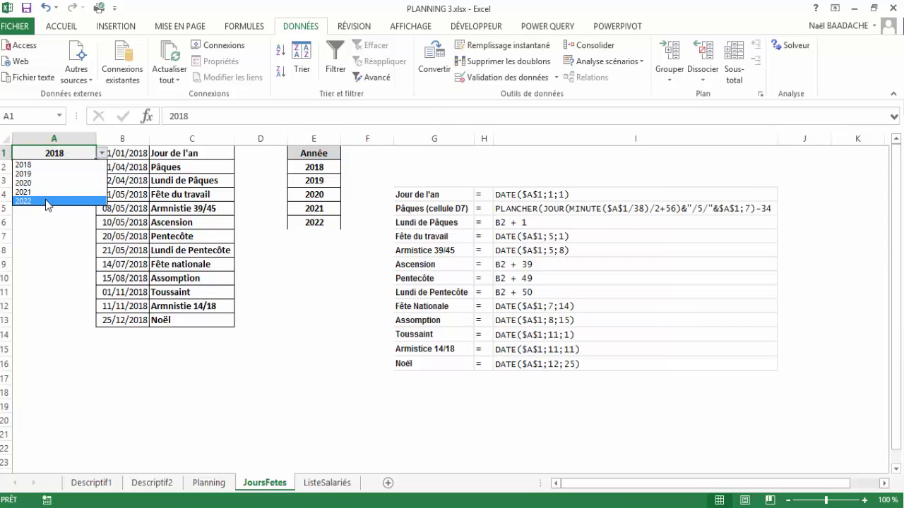
key(Escape)
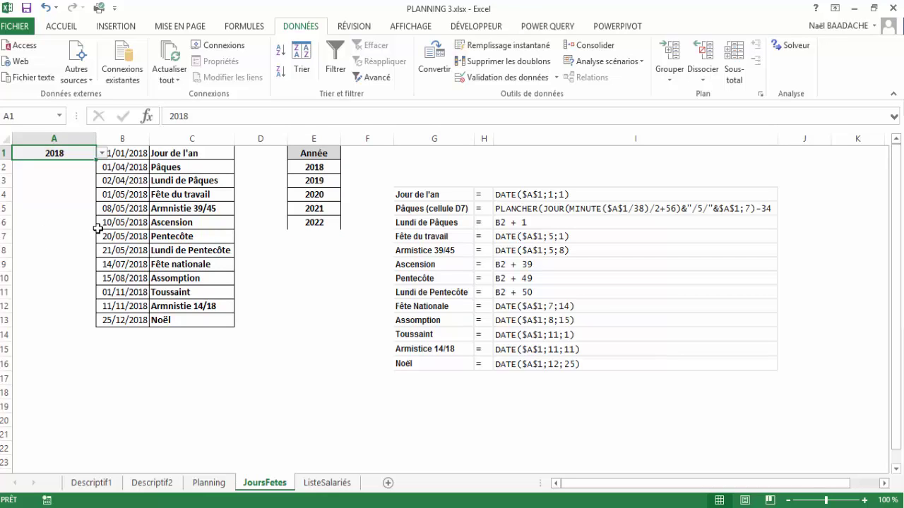
click(311, 337)
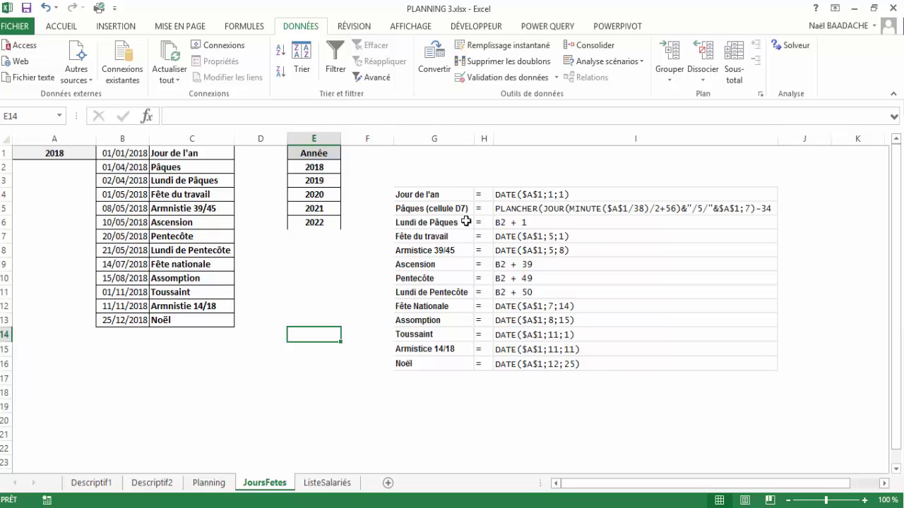
drag(437, 196, 678, 364)
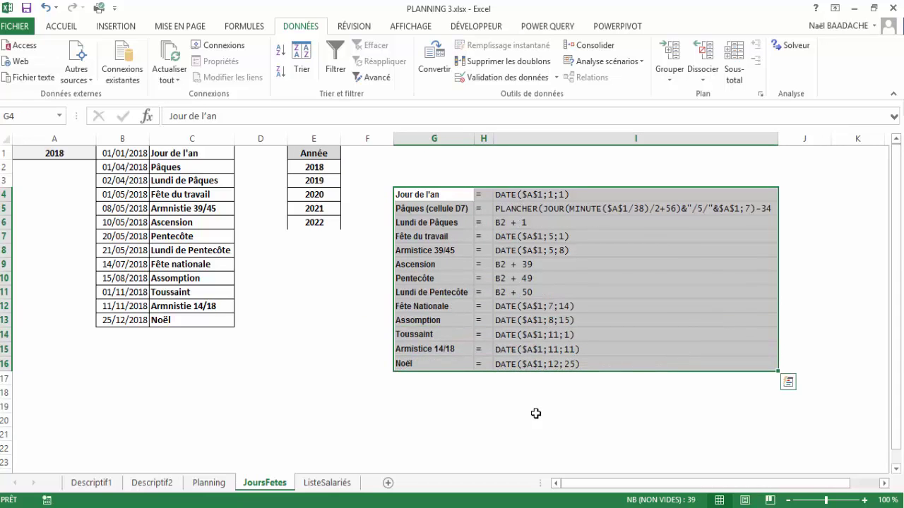
click(512, 418)
click(429, 196)
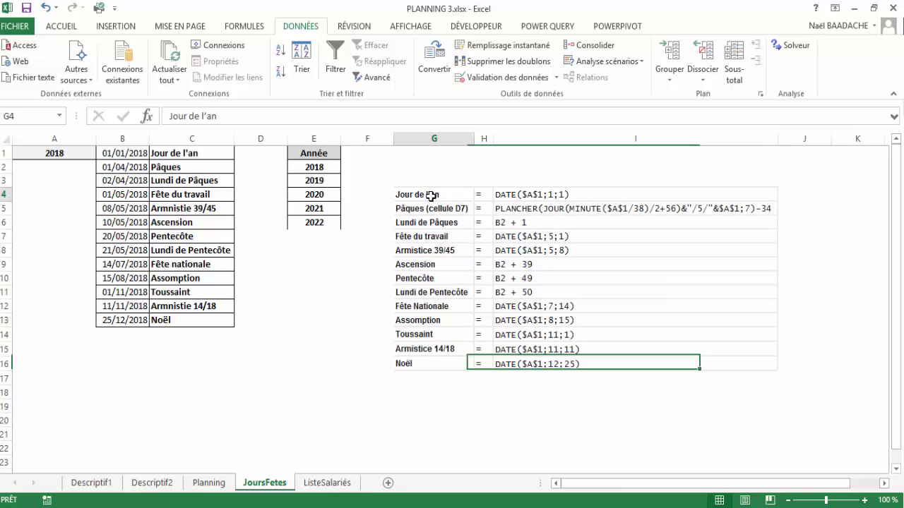
click(432, 209)
click(437, 224)
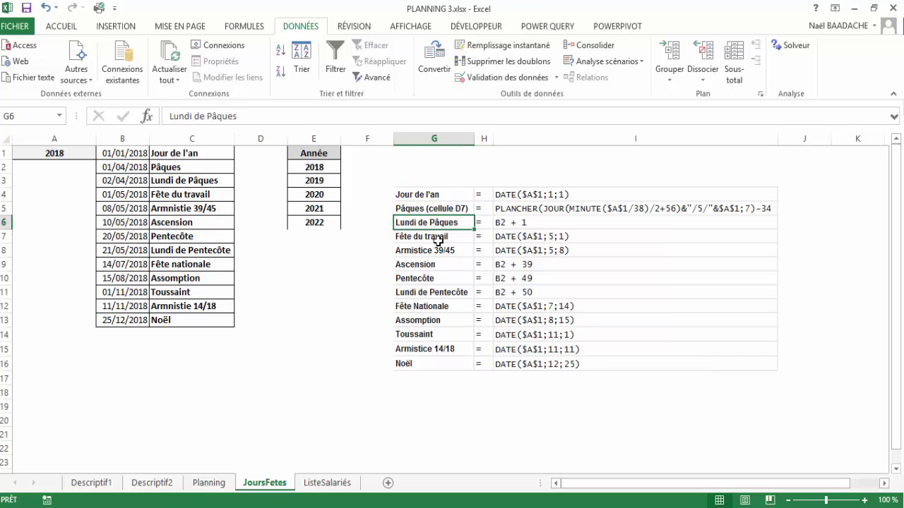
mouse_move(139, 154)
mouse_down()
mouse_move(147, 306)
mouse_move(138, 300)
mouse_up()
drag(124, 264, 123, 250)
click(126, 167)
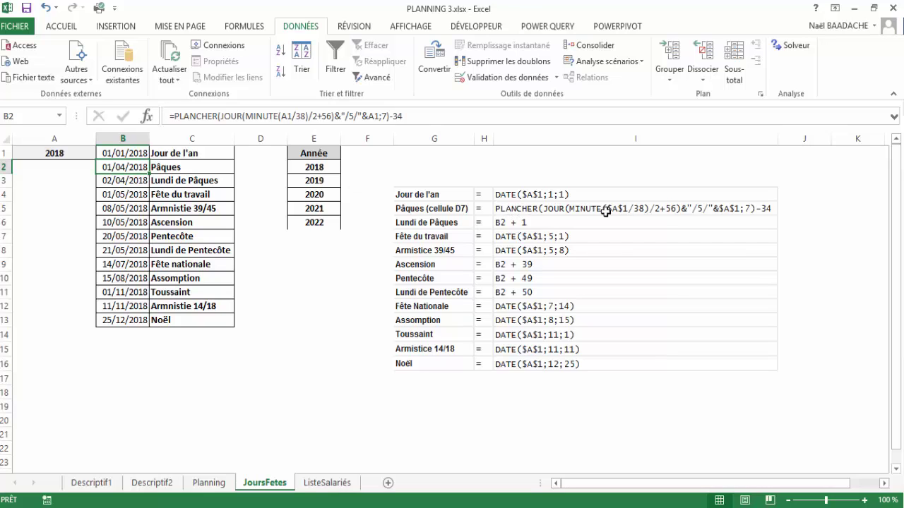
click(576, 212)
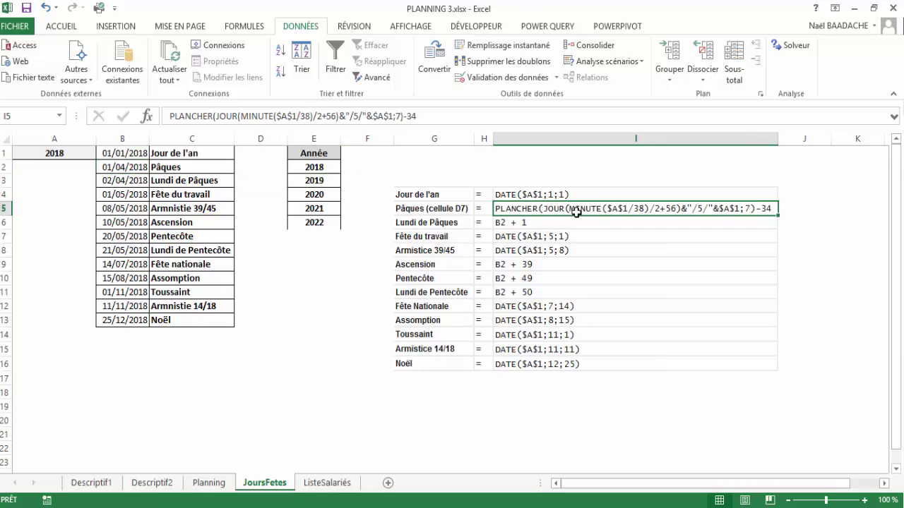
click(125, 167)
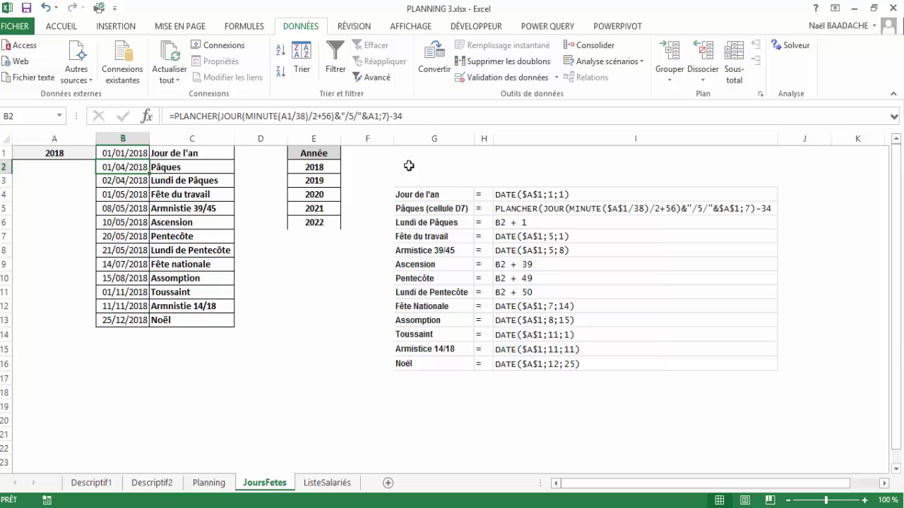
click(510, 271)
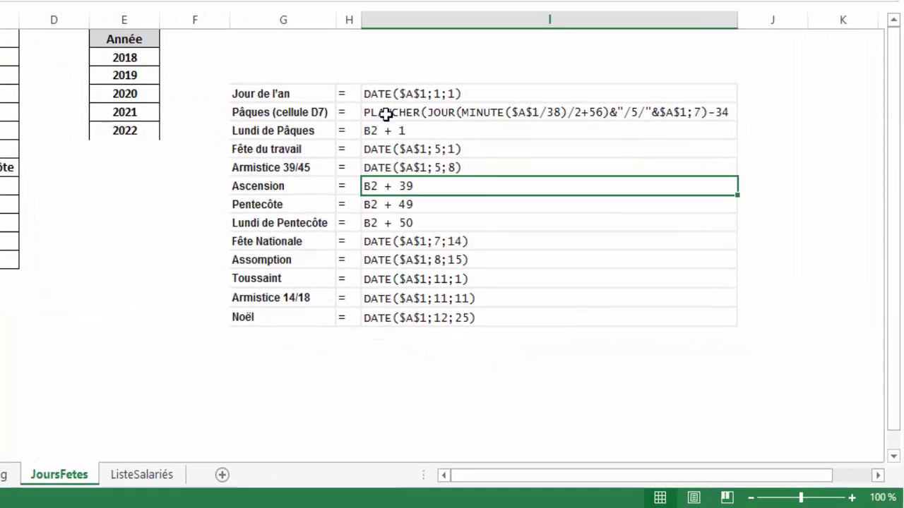
click(384, 94)
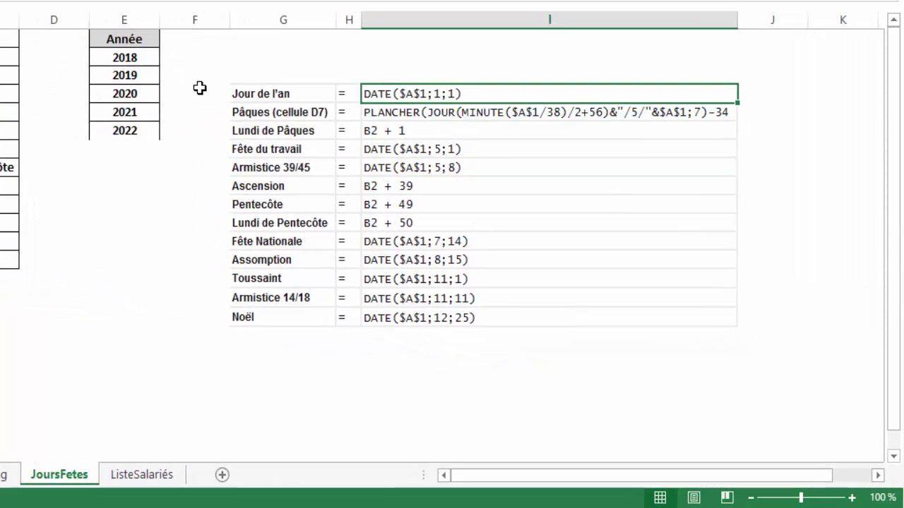
click(263, 93)
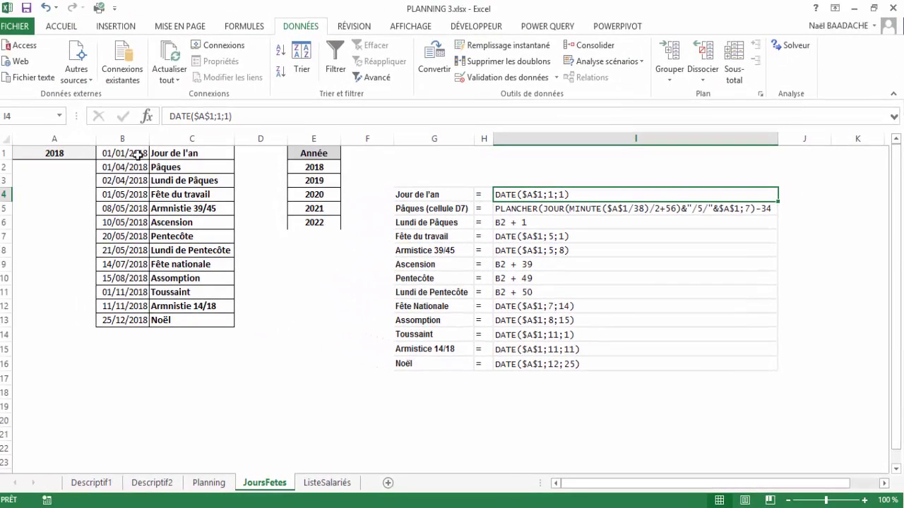
click(143, 151)
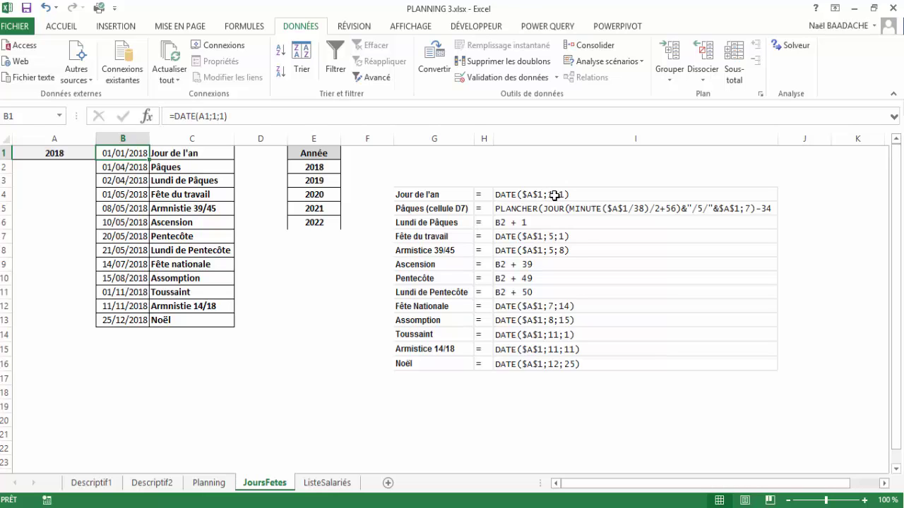
Review the Jour de l'an formula in B1, which references the year in A1.
double_click(127, 152)
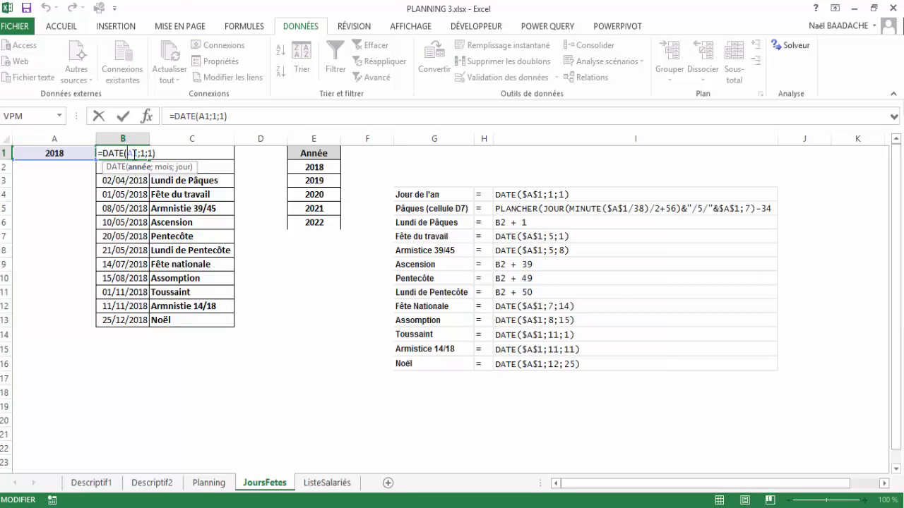
click(66, 153)
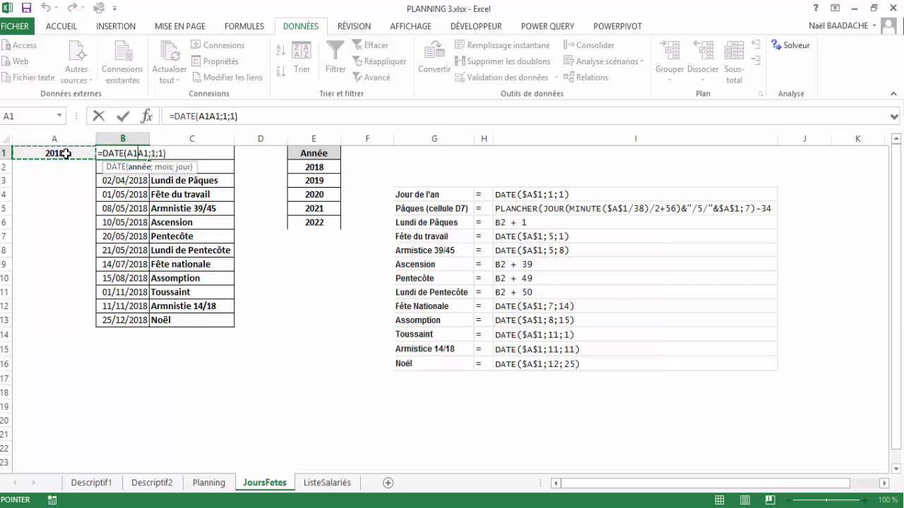
key(Escape)
Switch the year in A1 to 2019, then 2020, then back to 2018.
click(69, 153)
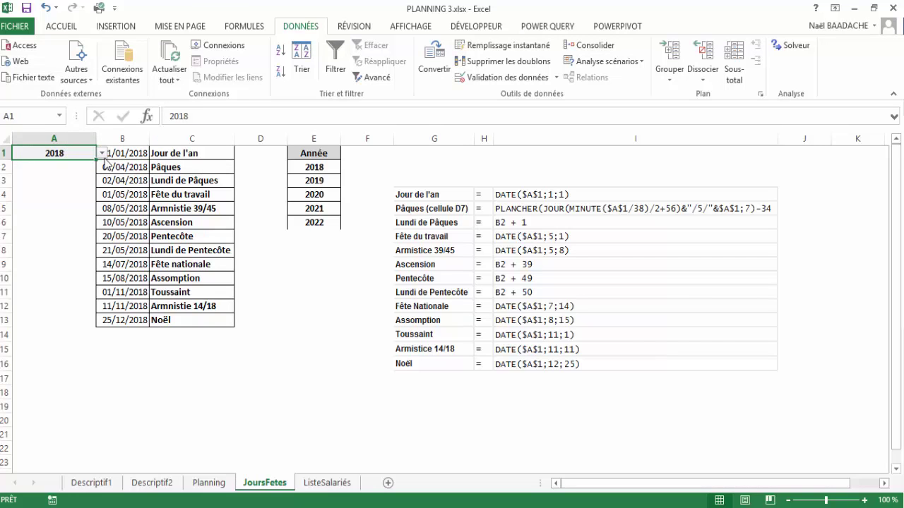
click(102, 154)
click(78, 161)
click(102, 155)
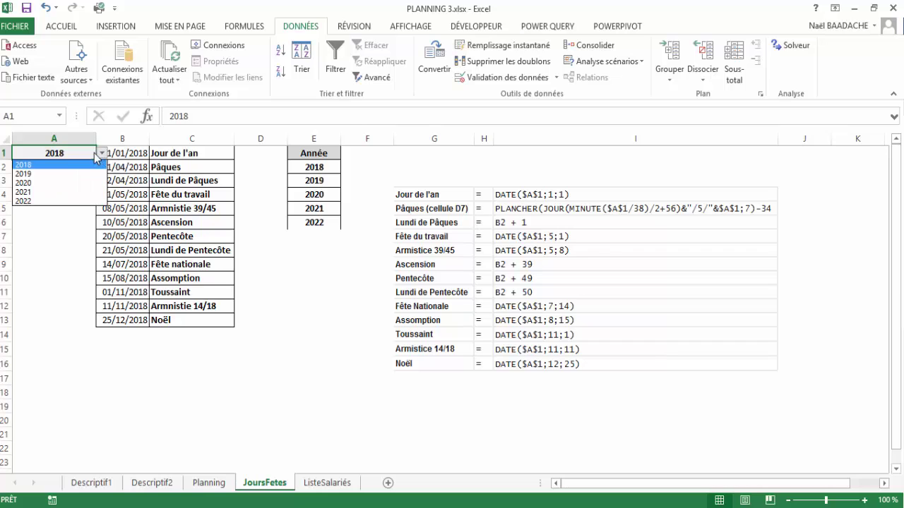
click(51, 174)
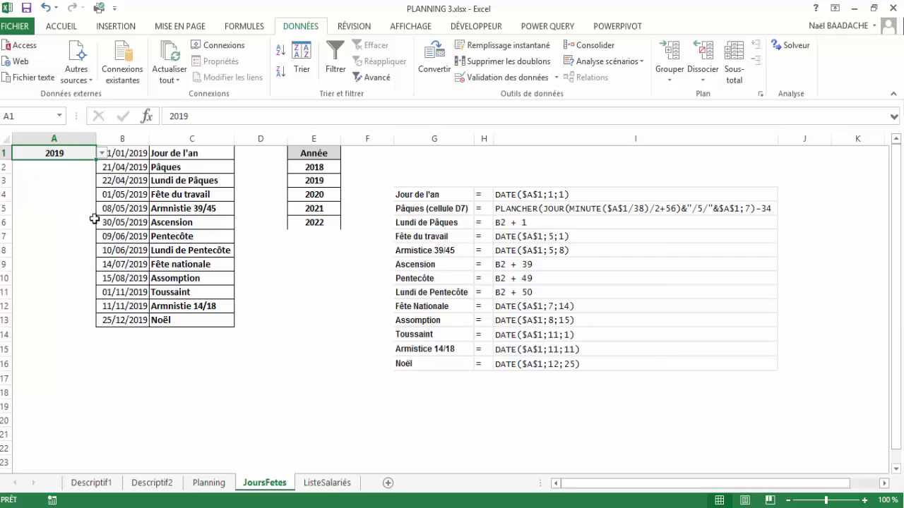
click(101, 153)
click(49, 185)
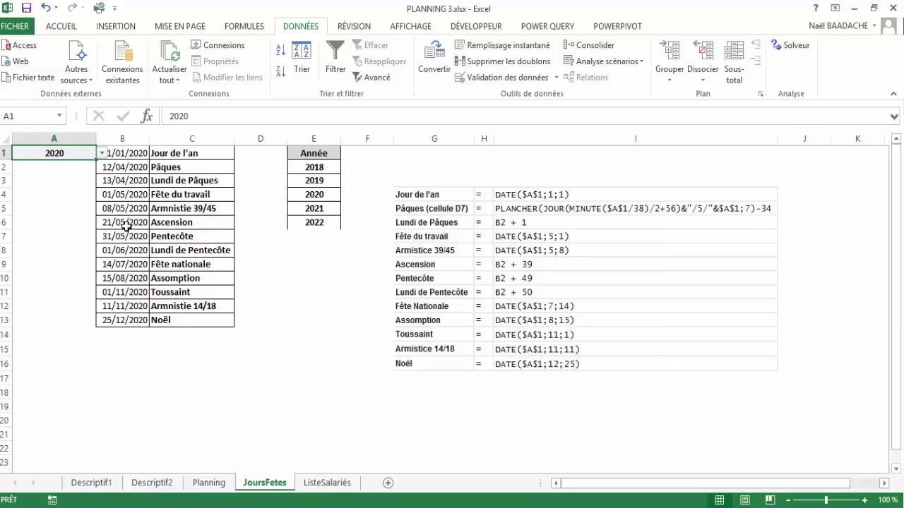
click(102, 153)
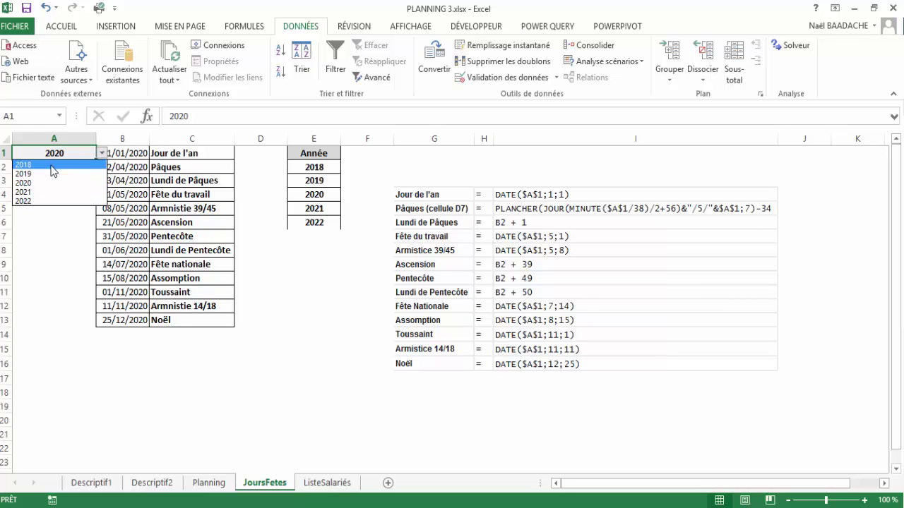
click(54, 164)
Confirm B1's =DATE(A1;1;1) formula and review the holiday dates and column I formula descriptions.
click(134, 157)
double_click(135, 155)
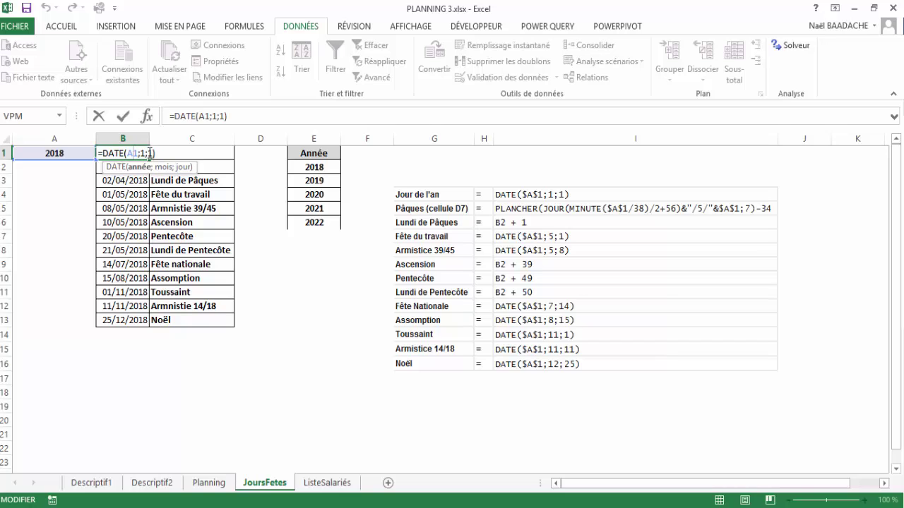
key(ctrl+Return)
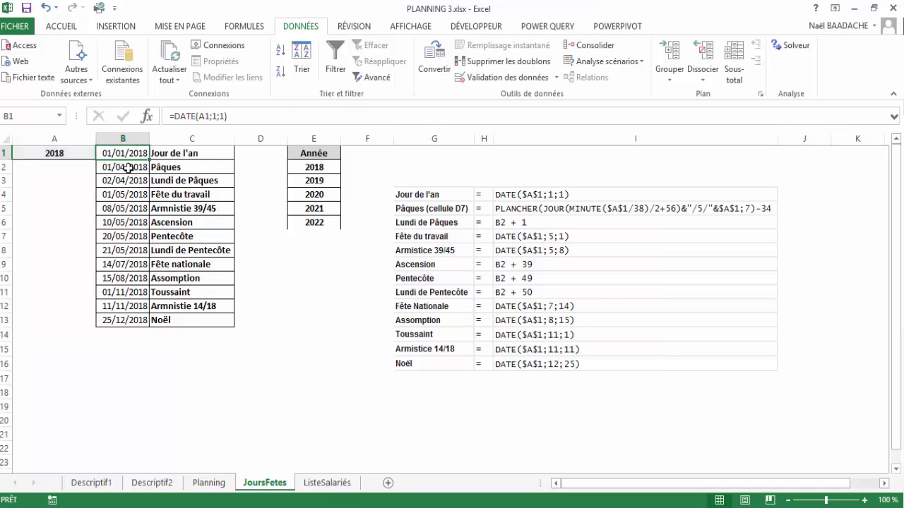
drag(134, 172, 131, 236)
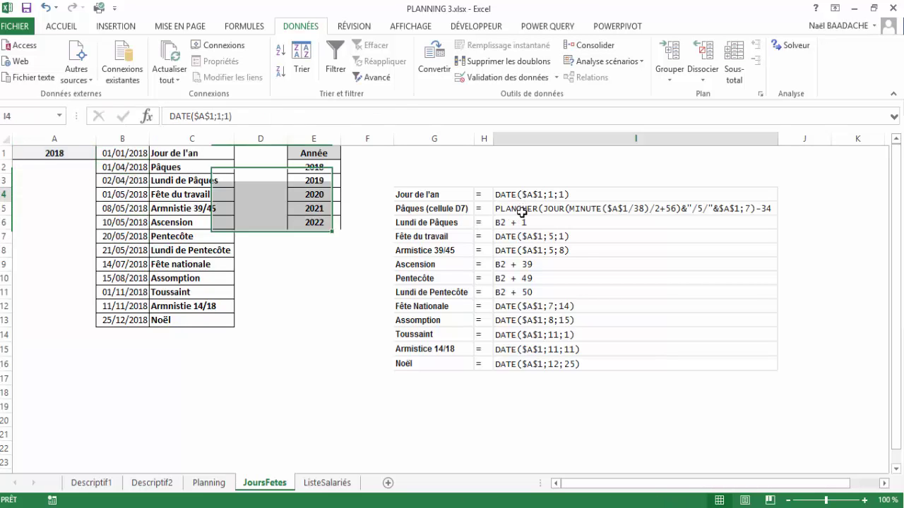
drag(521, 196, 531, 364)
click(160, 194)
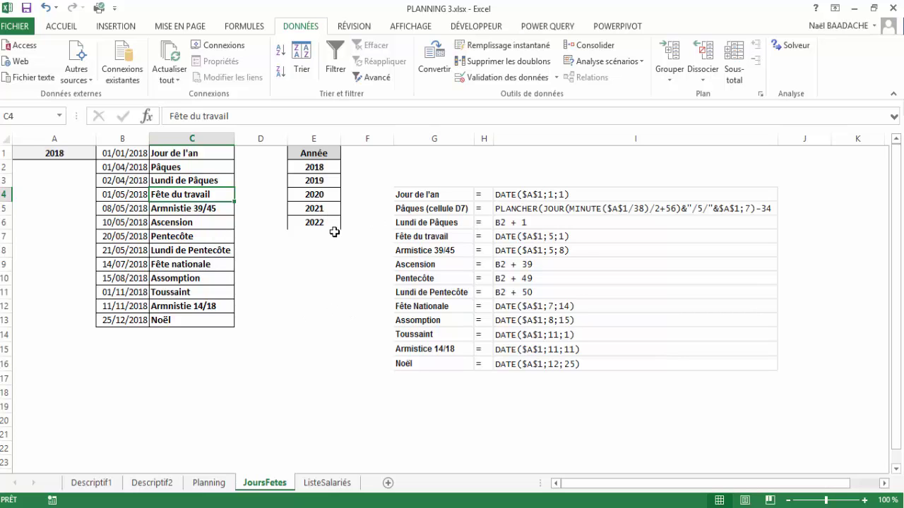
Unprotect the Planning sheet and select the calendar date row G6:AK6.
click(203, 484)
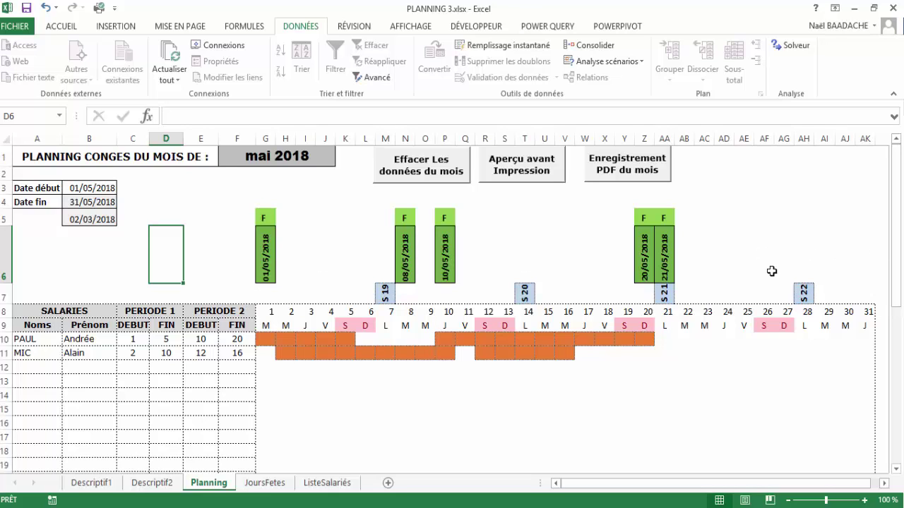
click(356, 26)
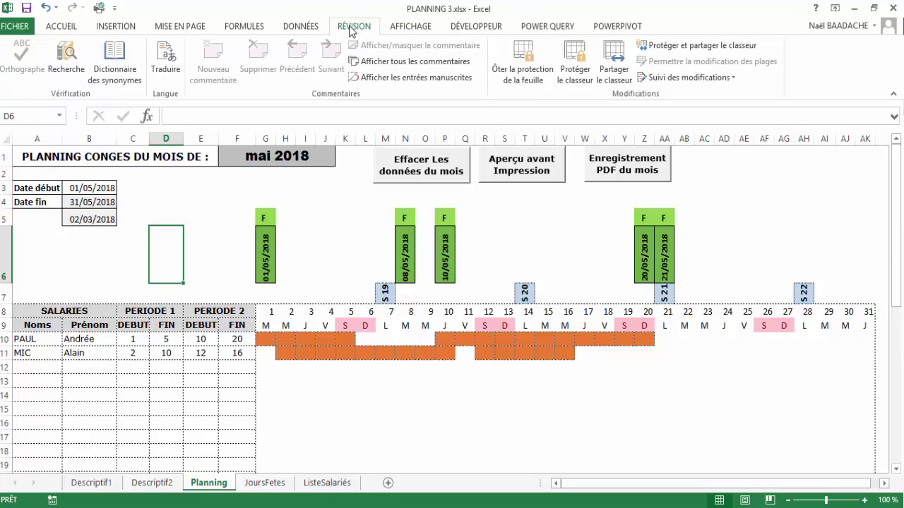
click(524, 58)
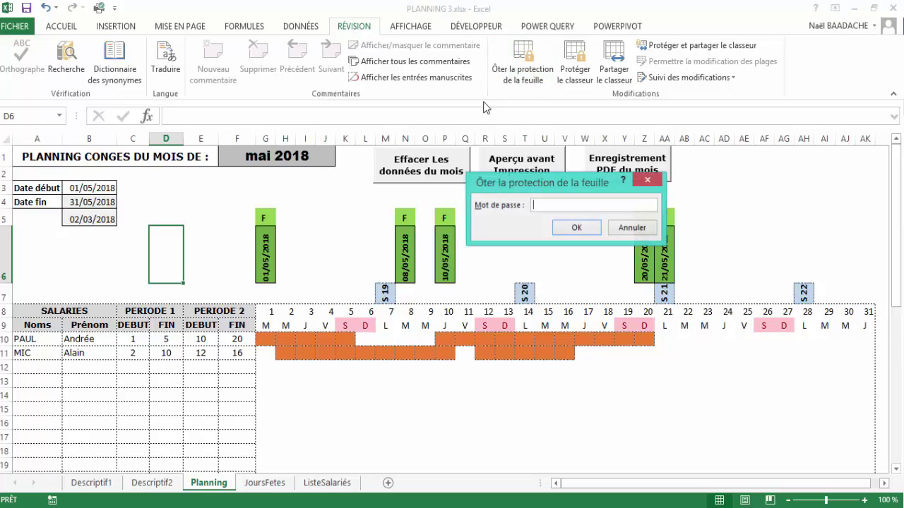
key(Return)
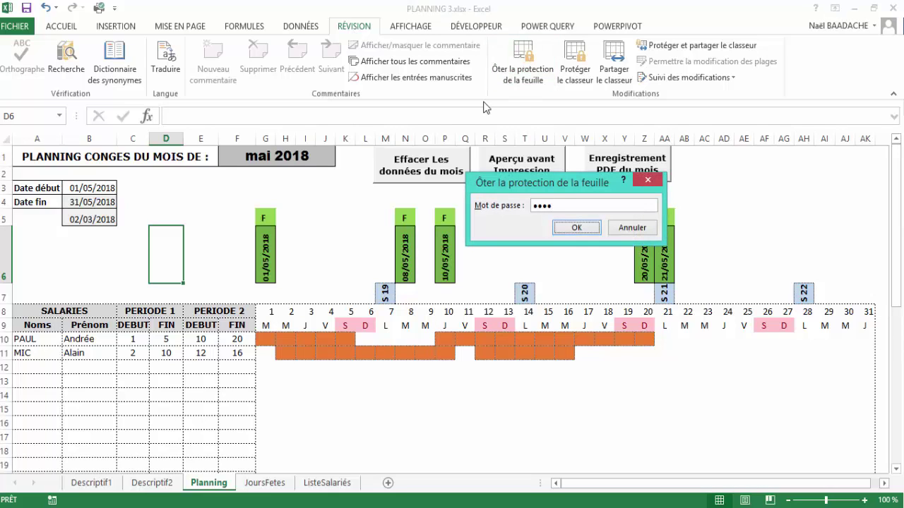
click(269, 254)
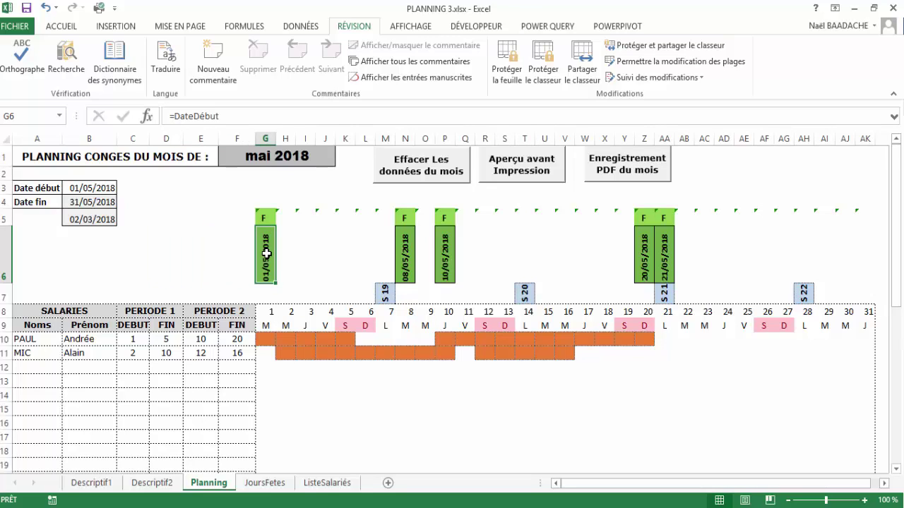
drag(267, 253, 864, 265)
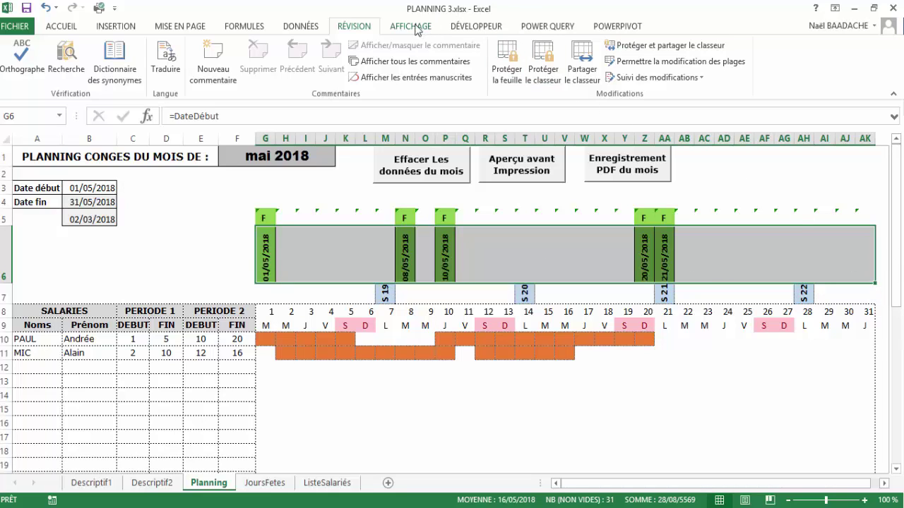
click(63, 26)
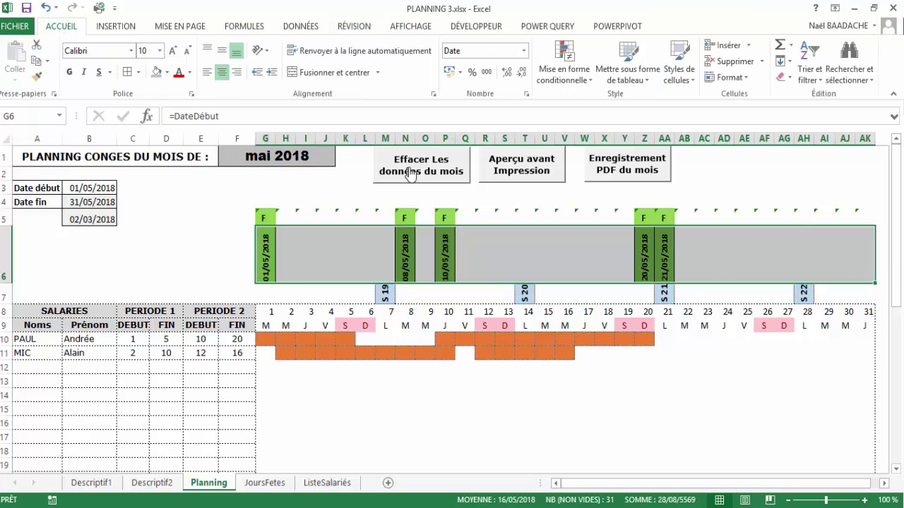
click(574, 84)
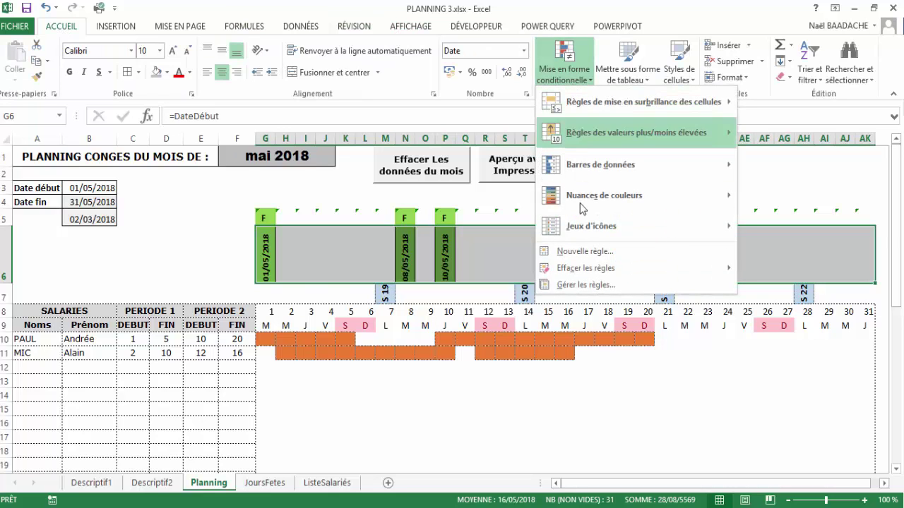
click(575, 286)
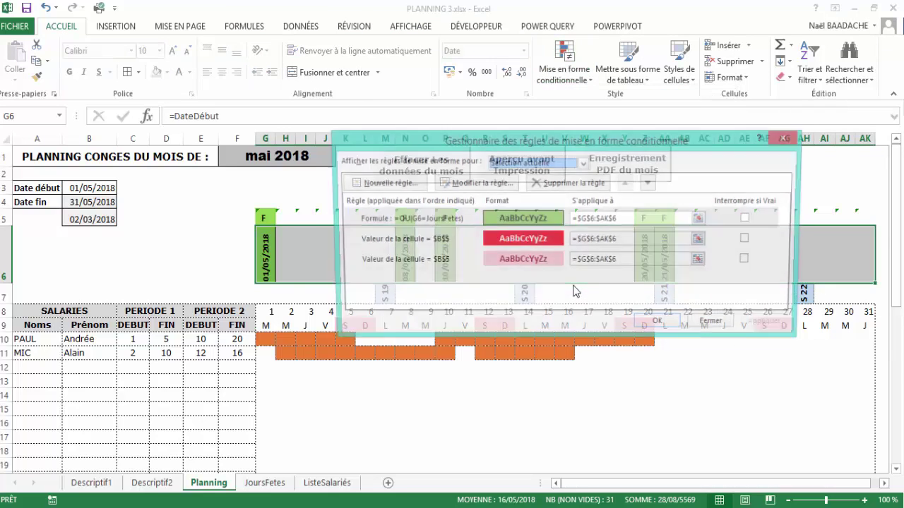
drag(590, 140, 628, 231)
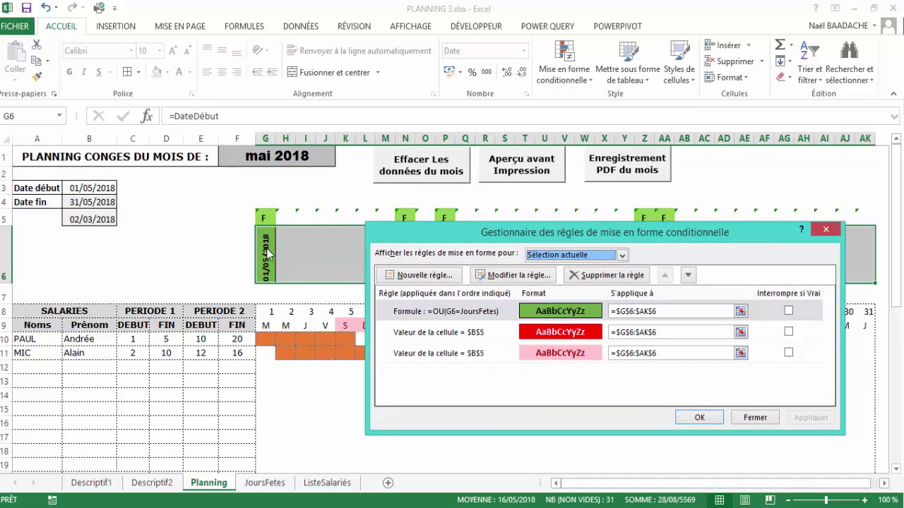
click(434, 320)
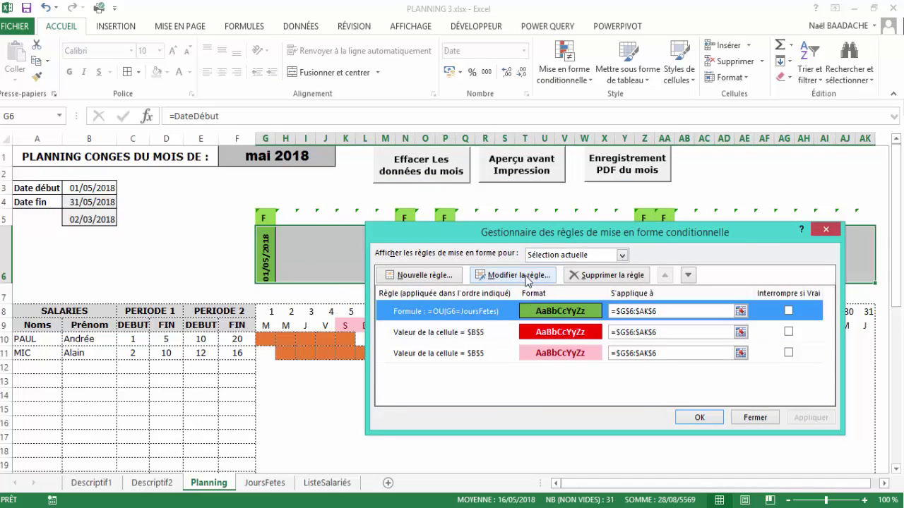
click(525, 277)
drag(537, 213, 294, 138)
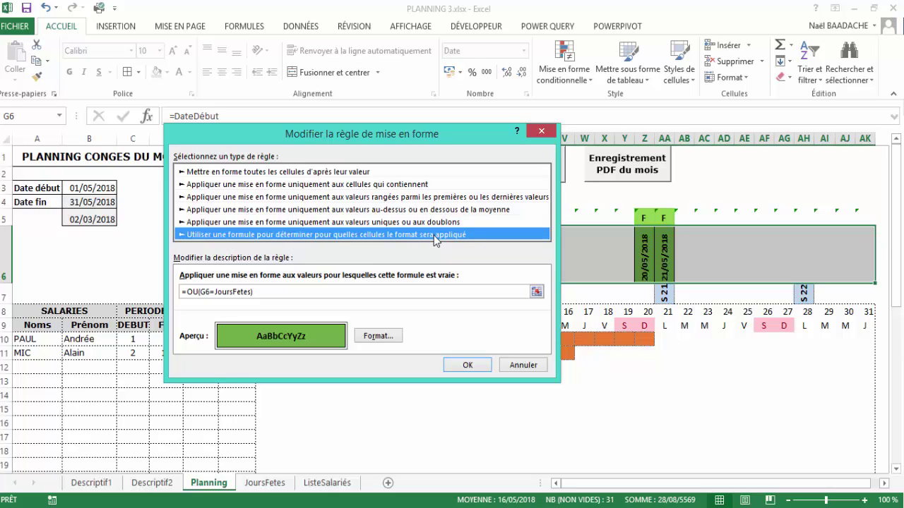
drag(392, 139, 598, 149)
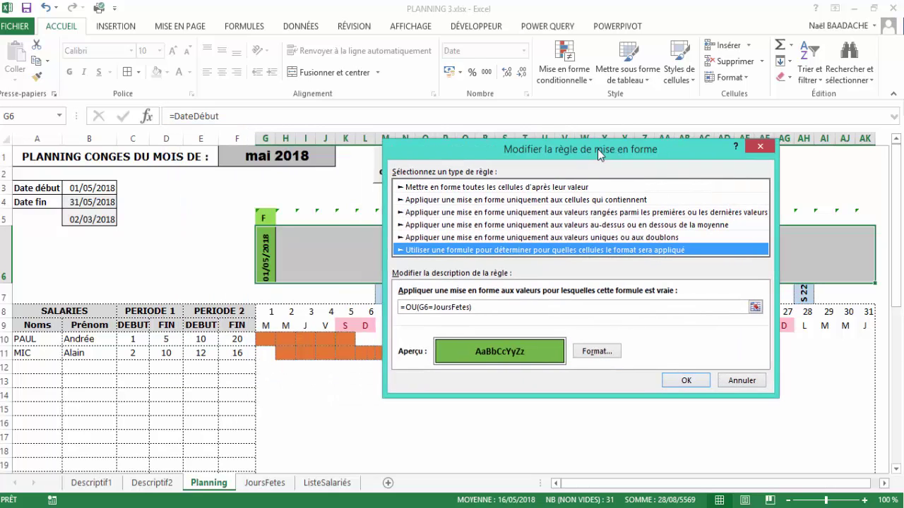
click(416, 308)
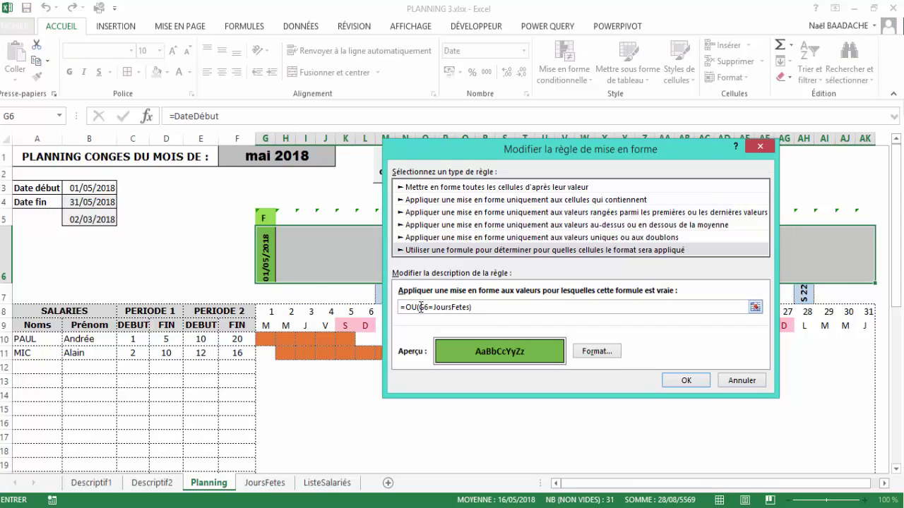
click(267, 251)
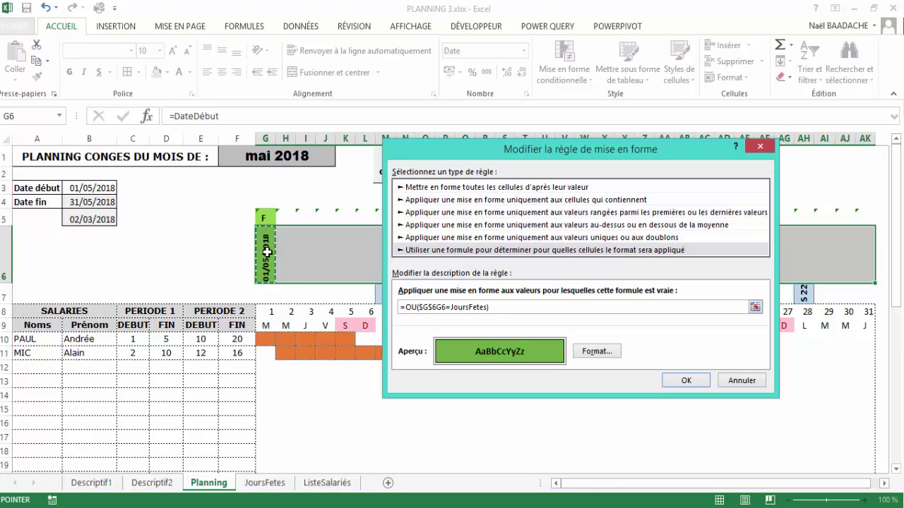
key(BackSpace)
key(BackSpace)
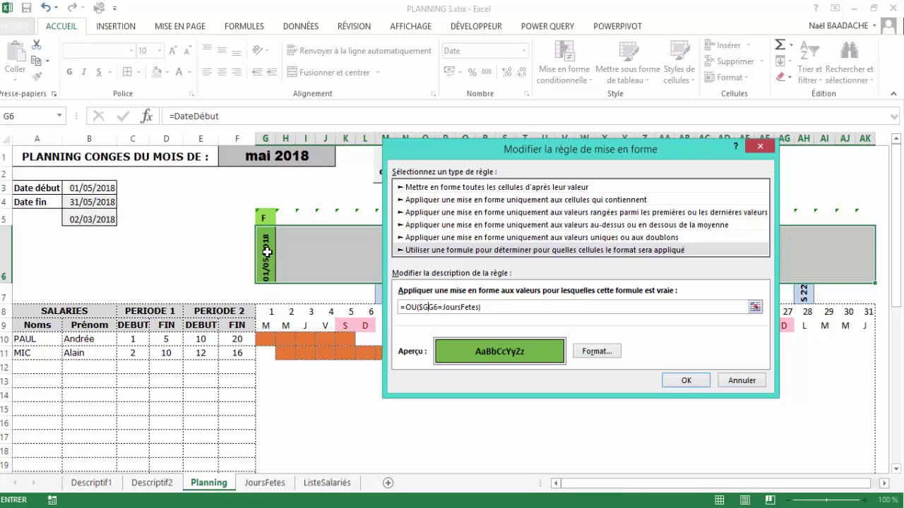
key(BackSpace)
key(BackSpace)
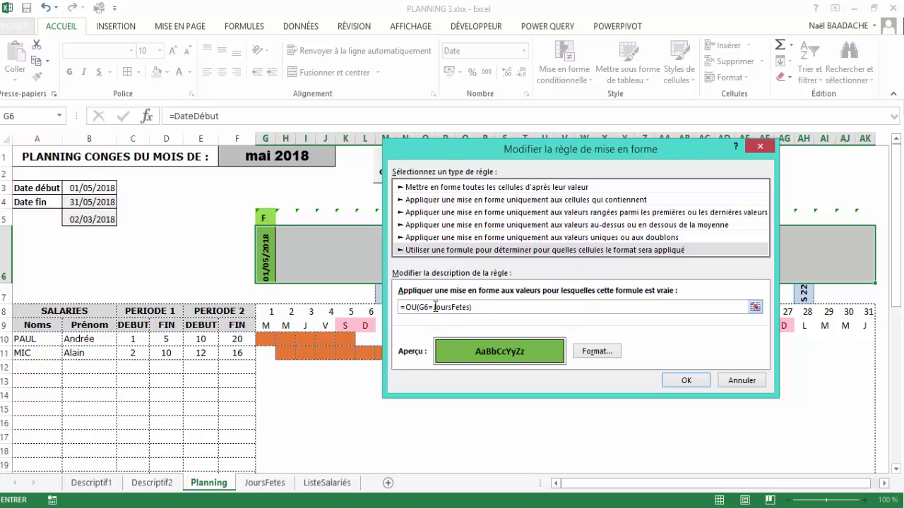
click(742, 381)
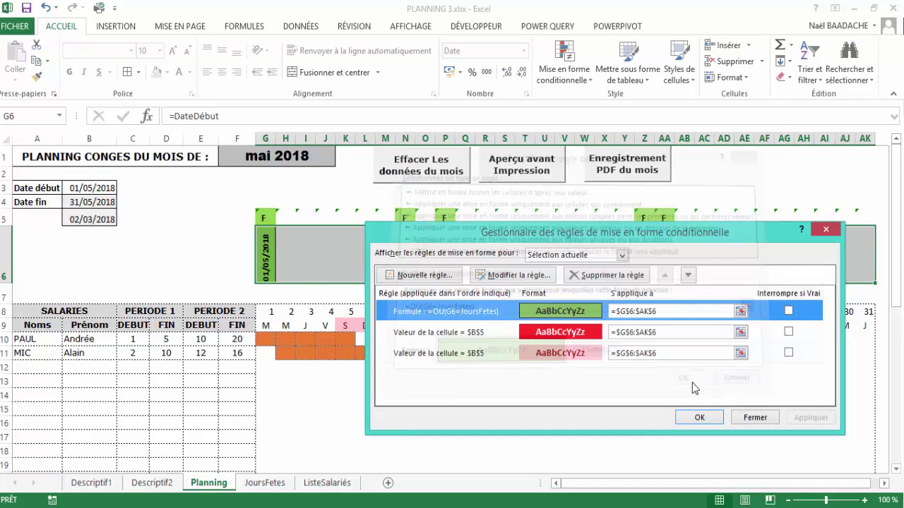
click(755, 417)
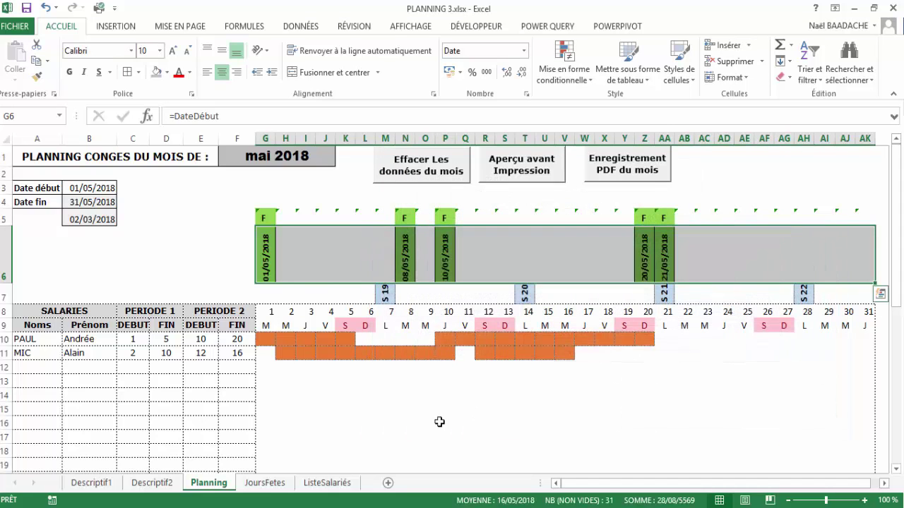
click(428, 422)
click(265, 484)
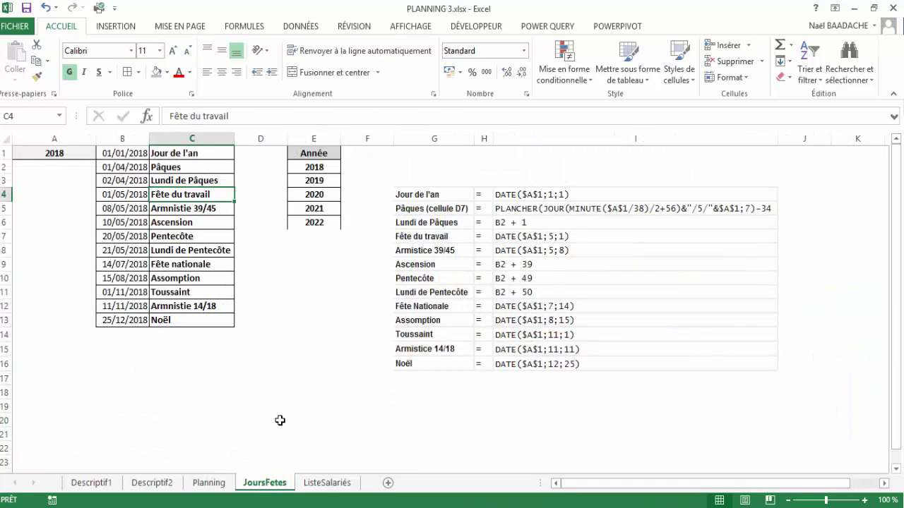
click(121, 154)
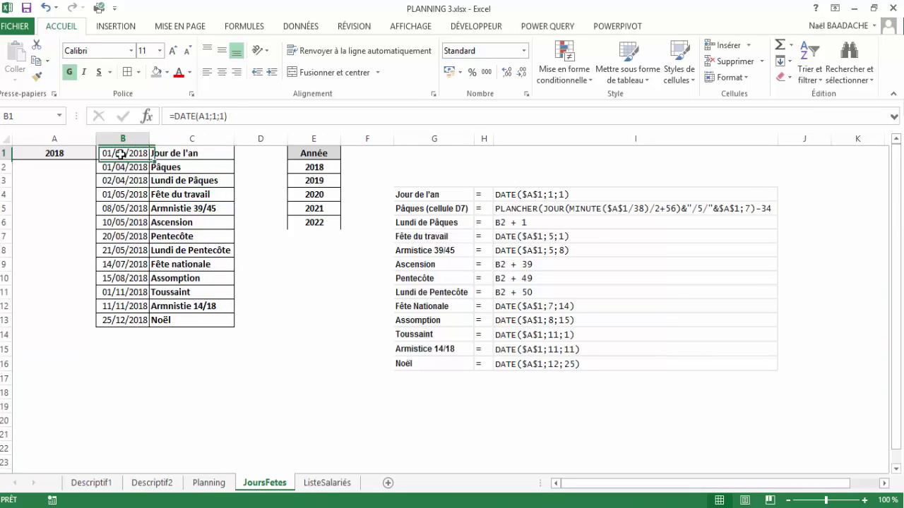
click(247, 26)
click(446, 67)
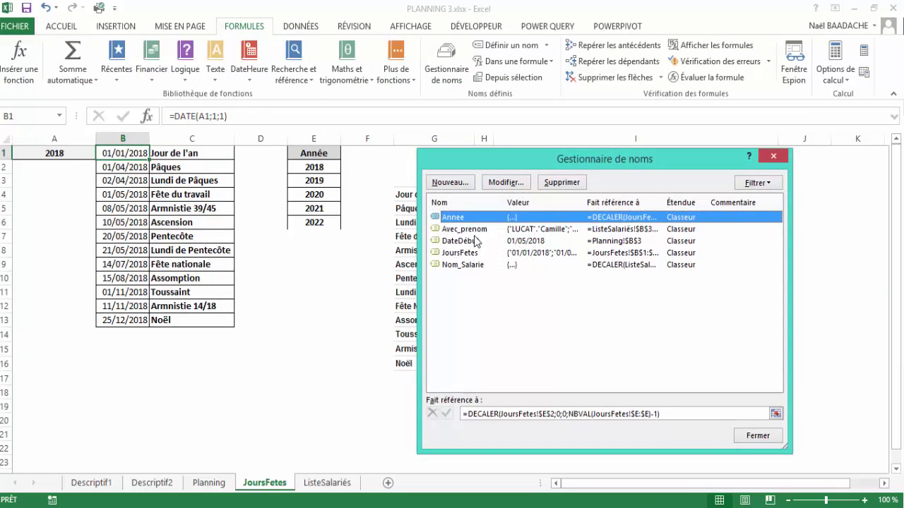
click(466, 252)
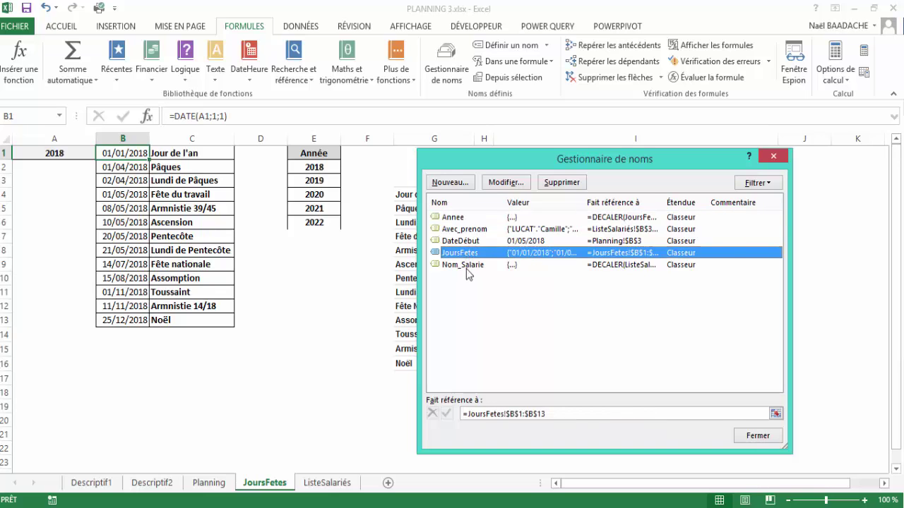
click(758, 436)
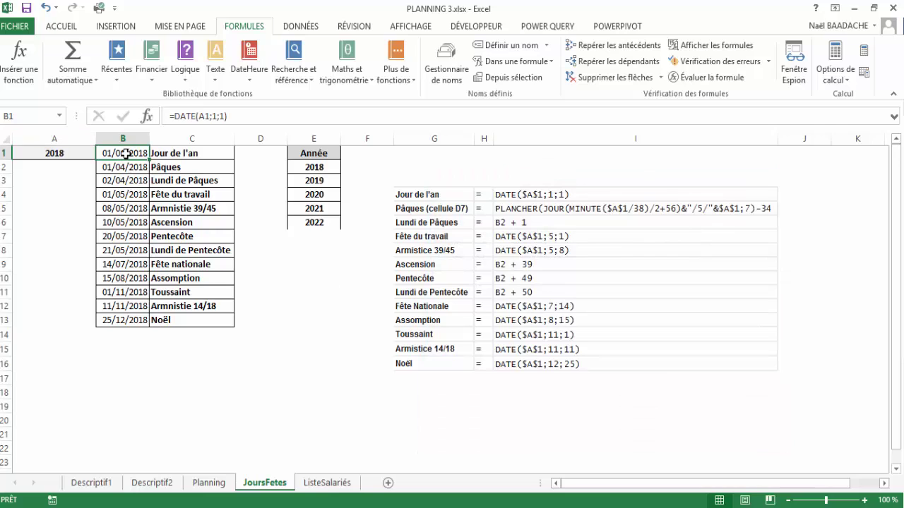
drag(125, 153, 125, 320)
text(JoursFetes)
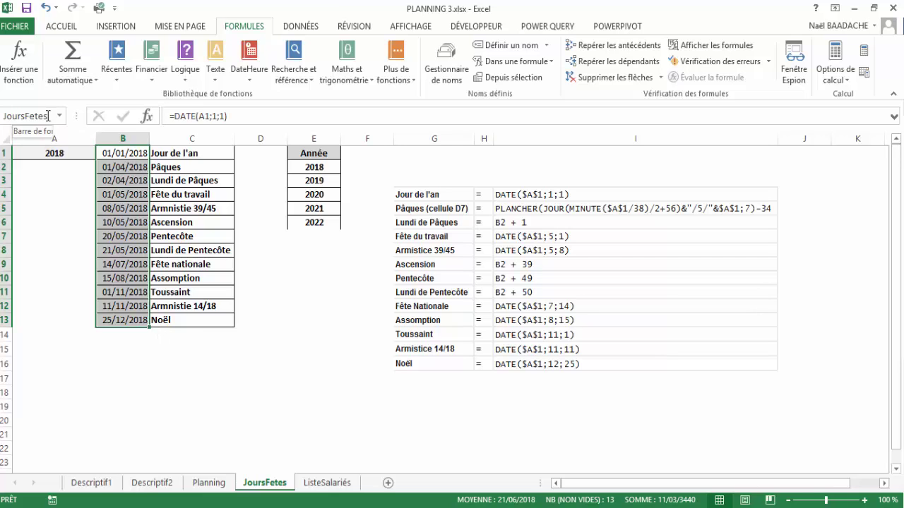
click(253, 360)
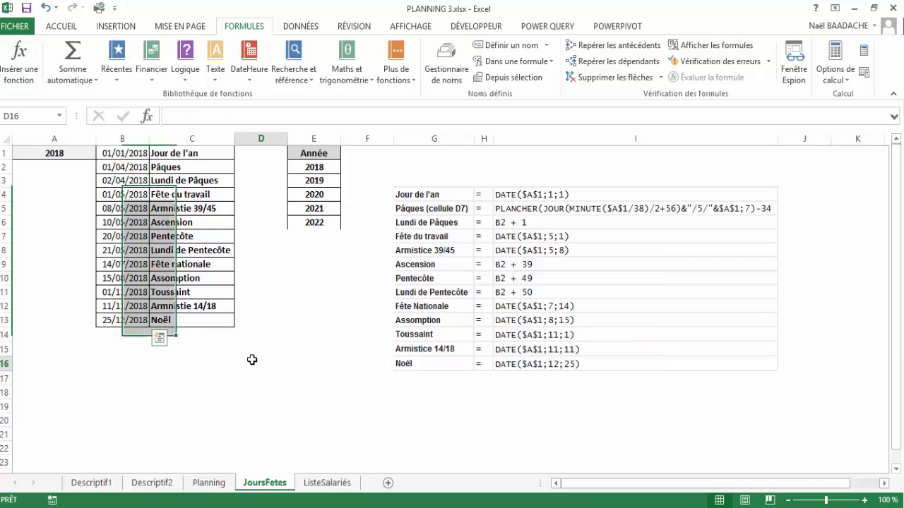
click(209, 483)
drag(266, 253, 858, 248)
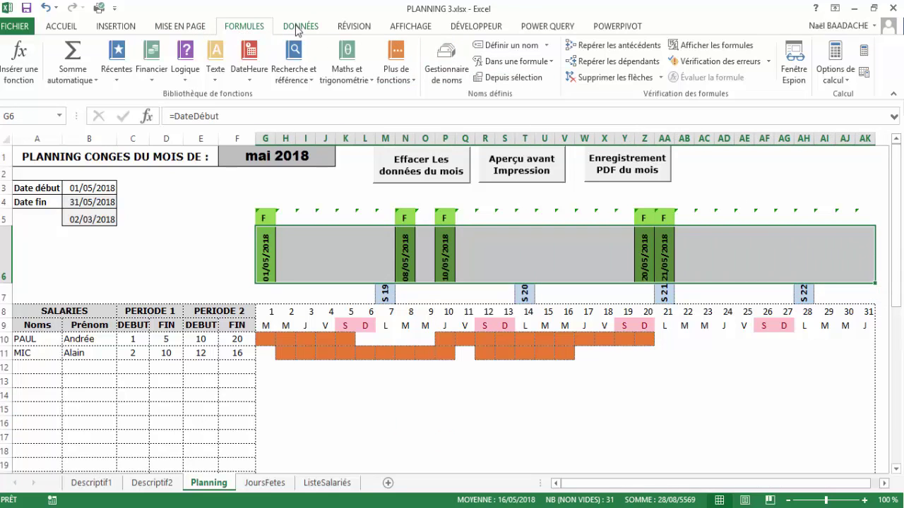
Open the conditional formatting rules manager and edit the =OU(G6=JoursFetes) holiday rule.
click(62, 28)
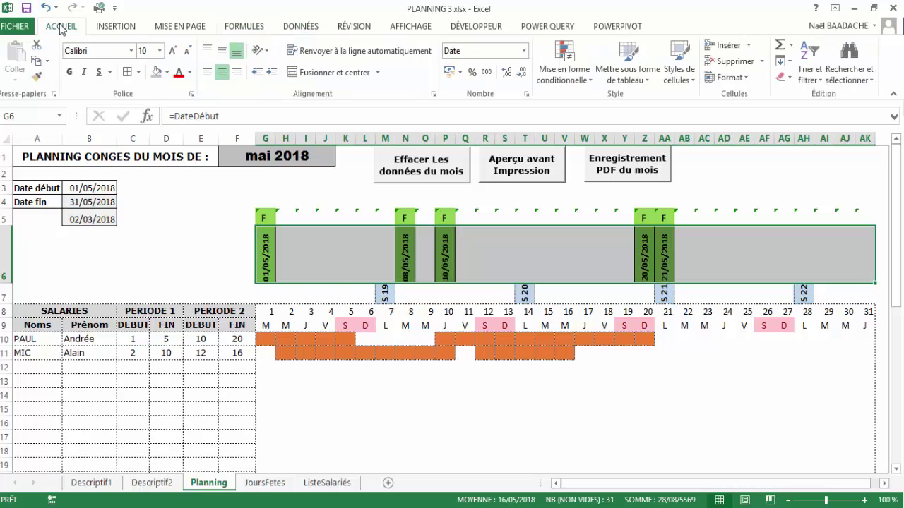
click(578, 87)
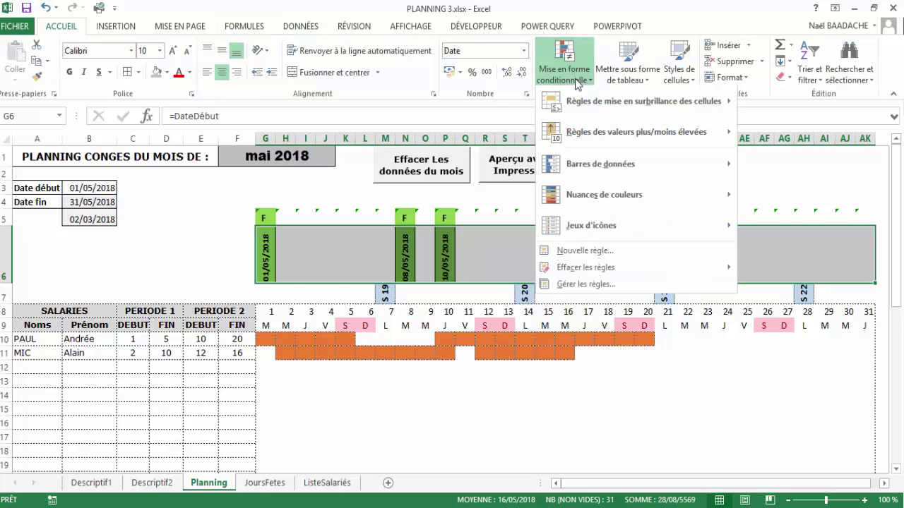
click(587, 285)
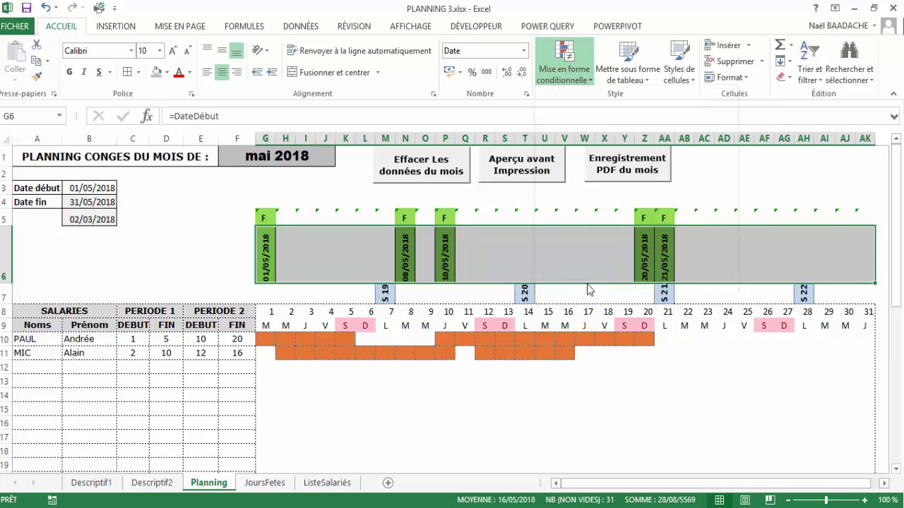
drag(547, 231, 634, 97)
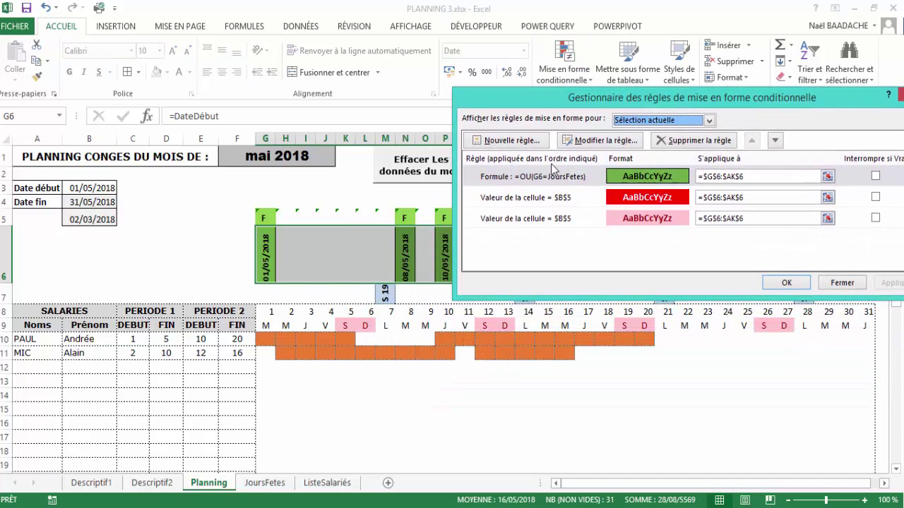
click(535, 176)
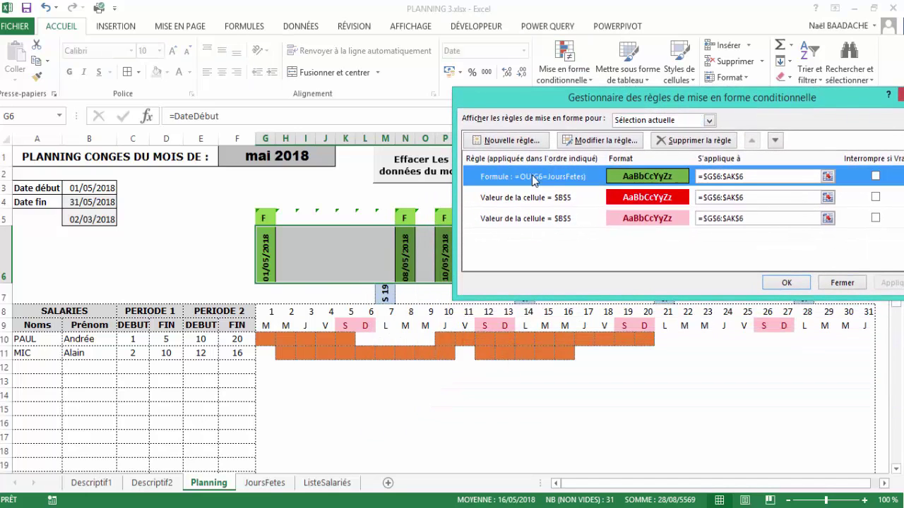
click(587, 141)
Check the rule's formula against the defined names list using F3, locating JoursFetes.
drag(602, 76, 245, 62)
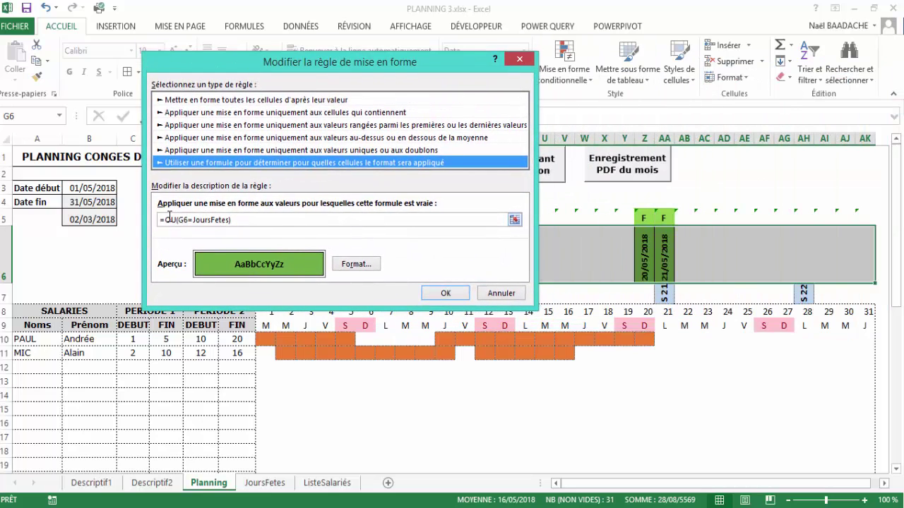
click(170, 221)
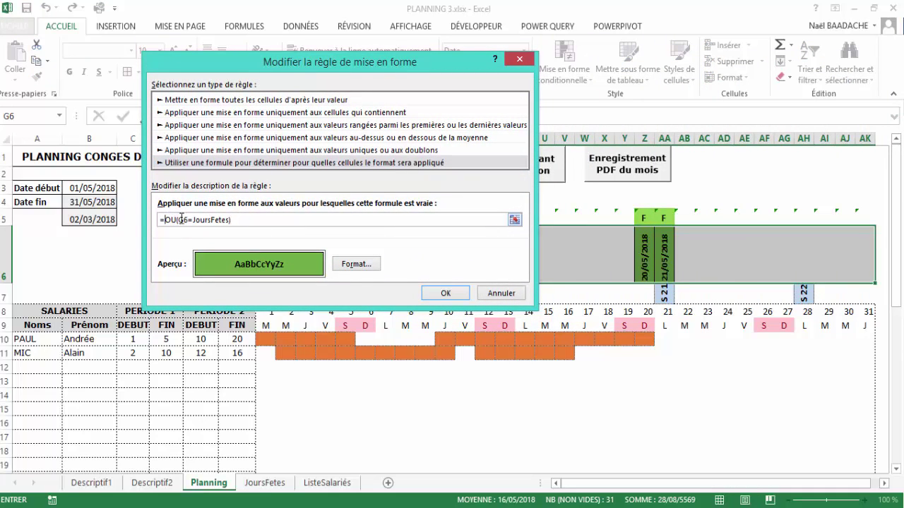
drag(255, 63, 566, 93)
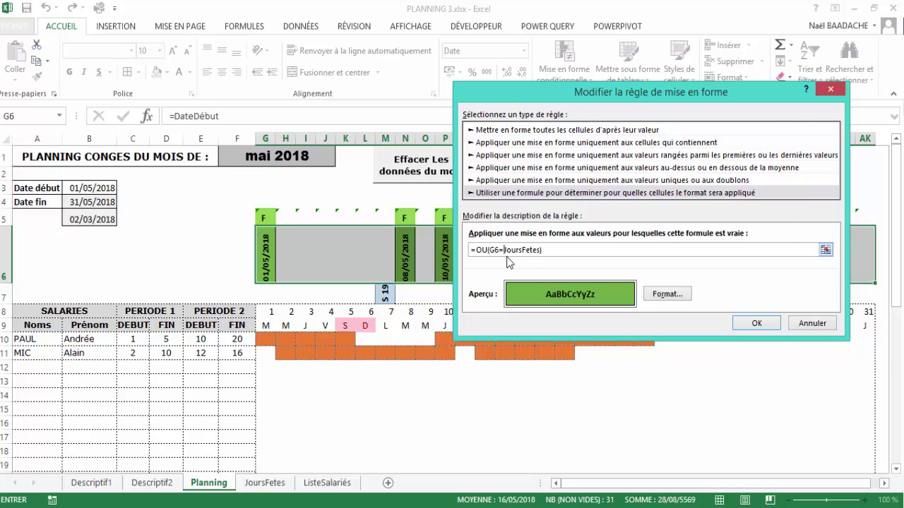
key(F3)
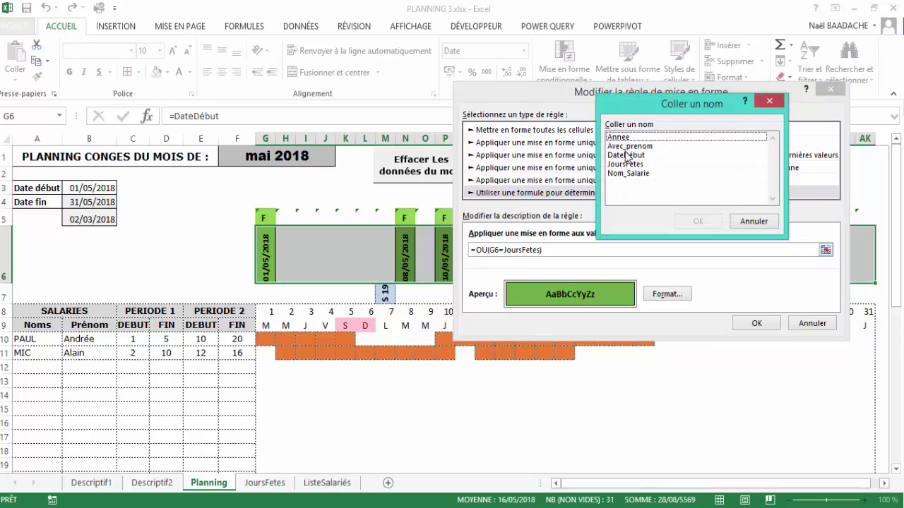
click(625, 163)
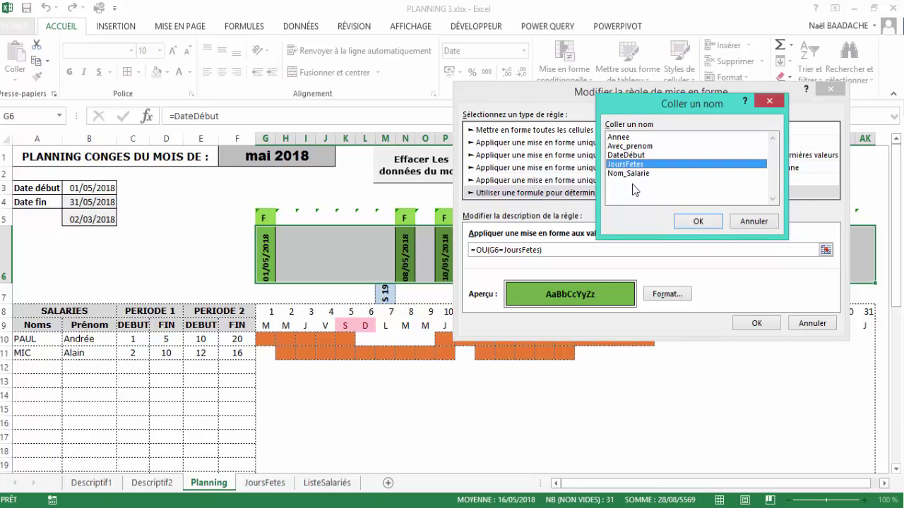
click(757, 221)
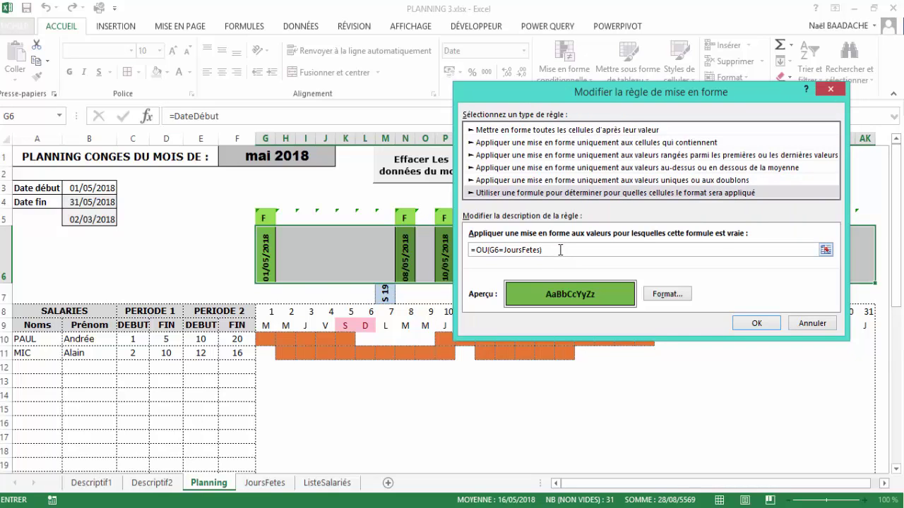
Review the rule's fill, border and font formats, keep the green fill, and apply it.
click(667, 294)
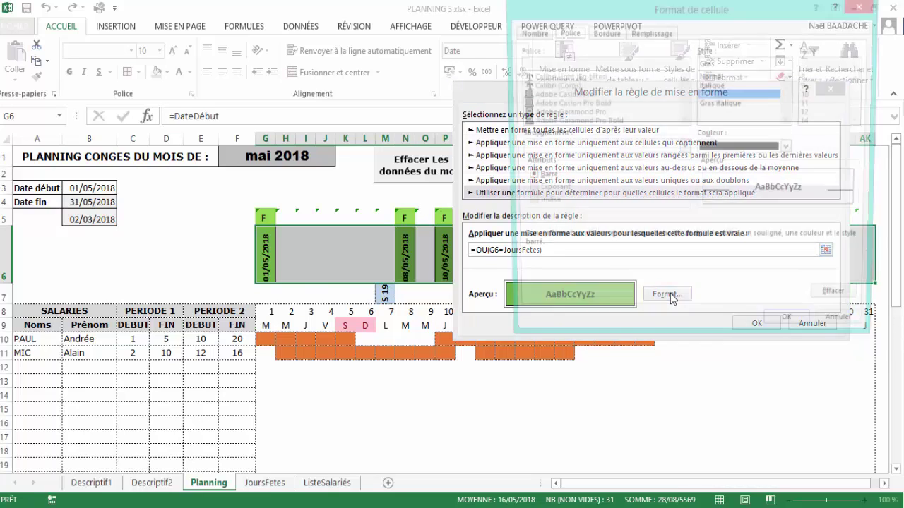
click(666, 37)
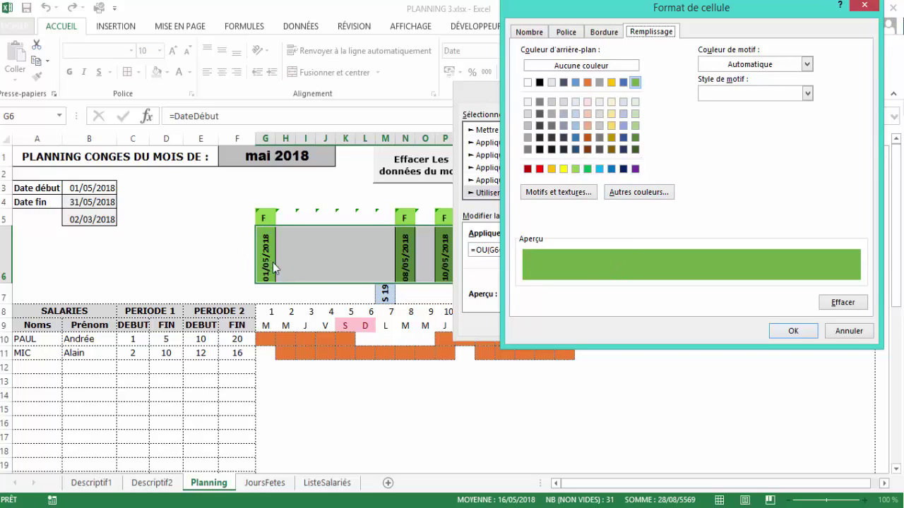
click(603, 33)
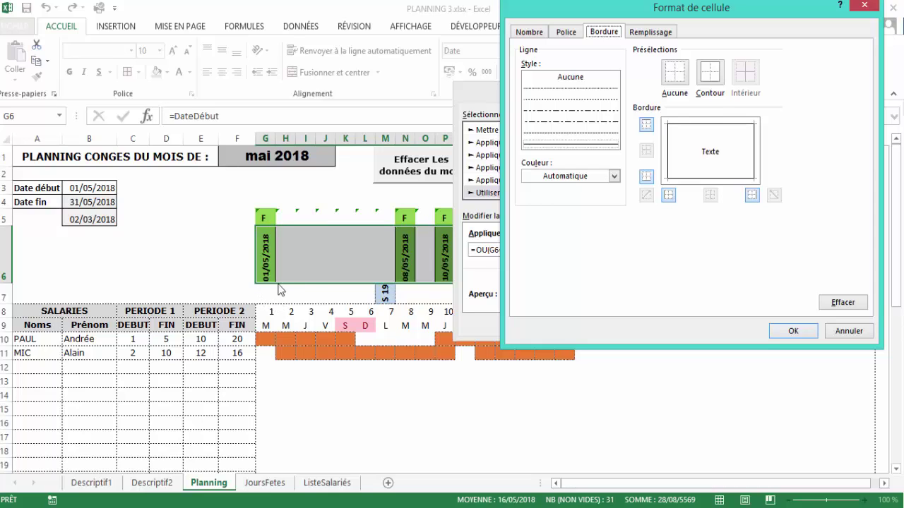
click(569, 33)
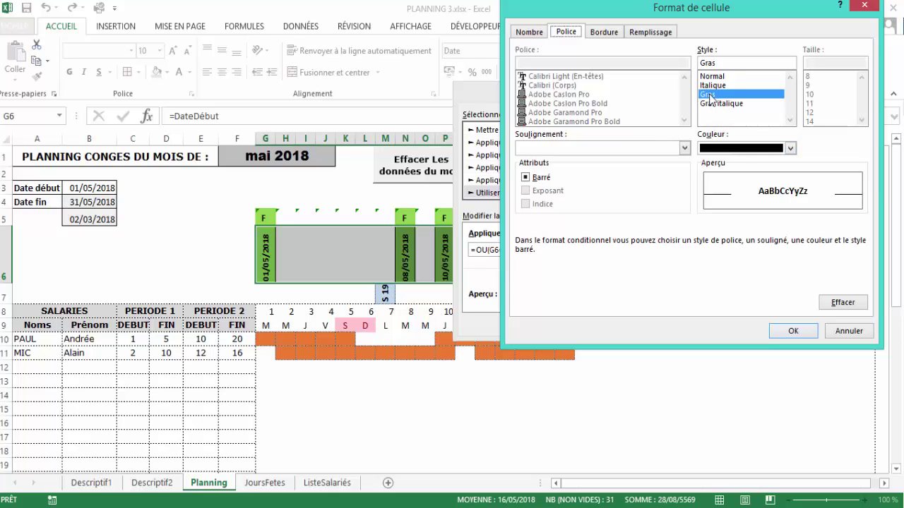
click(793, 332)
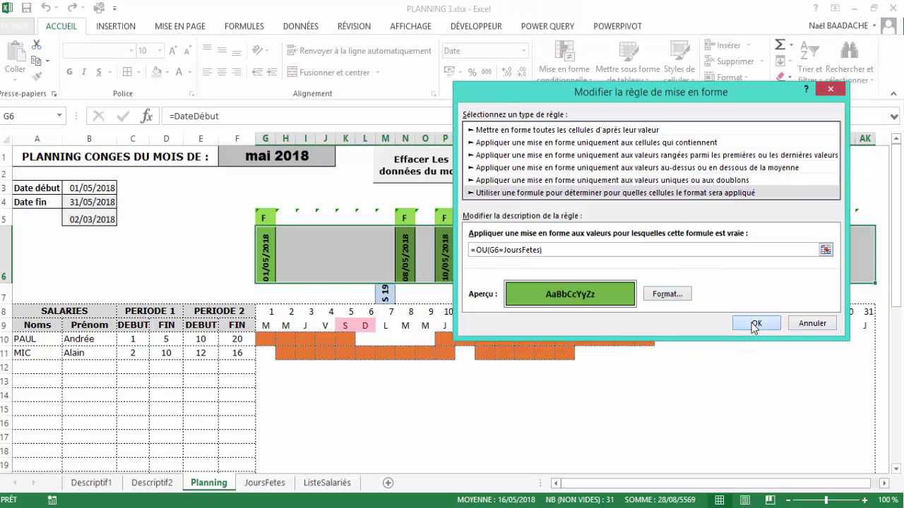
click(754, 324)
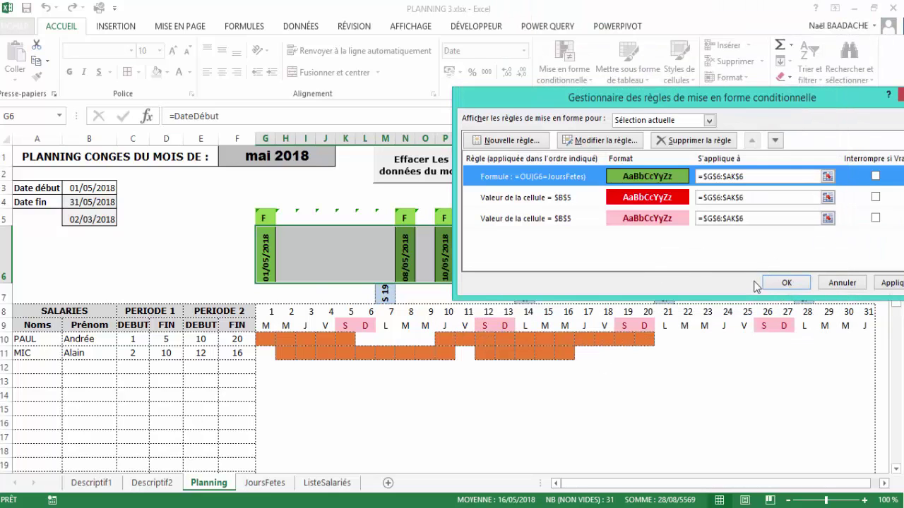
click(898, 284)
click(787, 282)
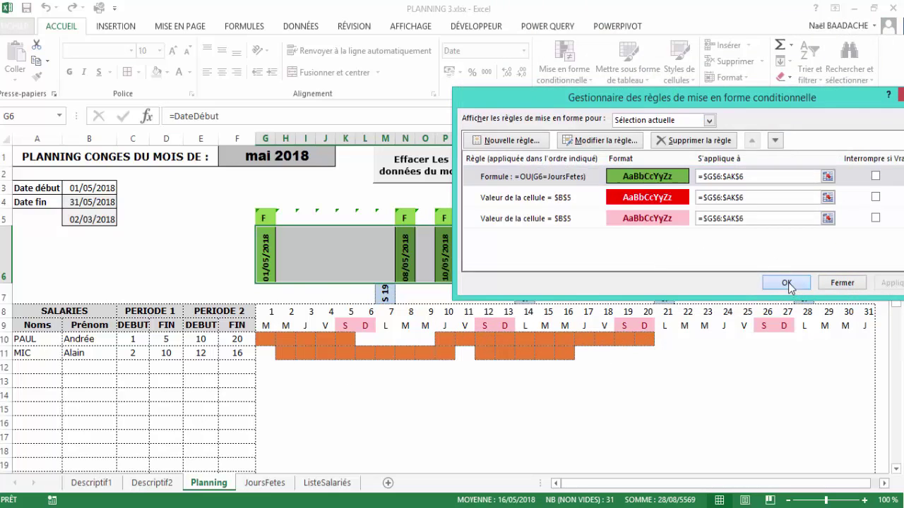
click(453, 440)
click(266, 252)
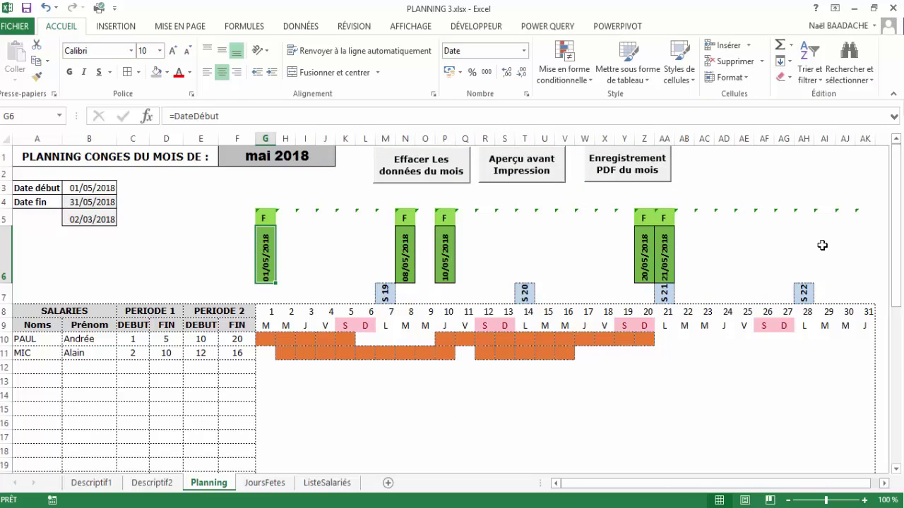
Test start date 01/01/2018, then set B3 to 01/04/2018 for an April calendar.
click(92, 187)
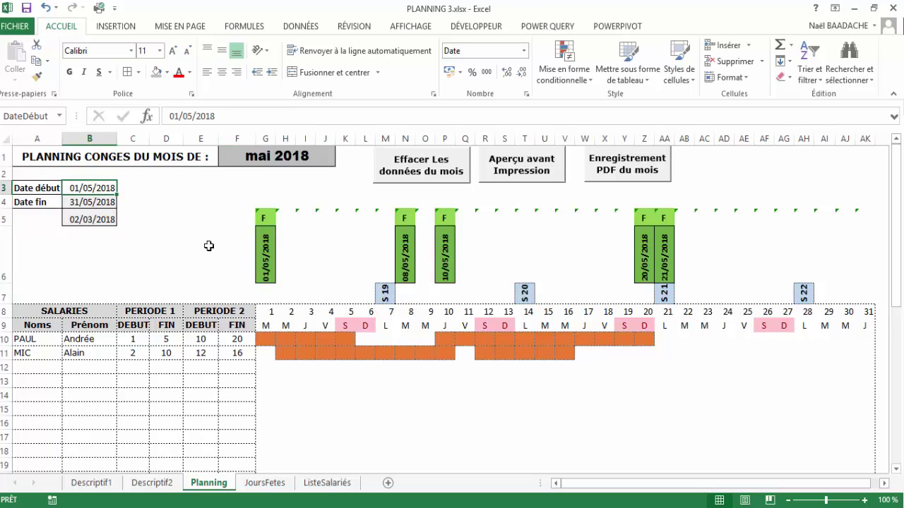
text(01/0)
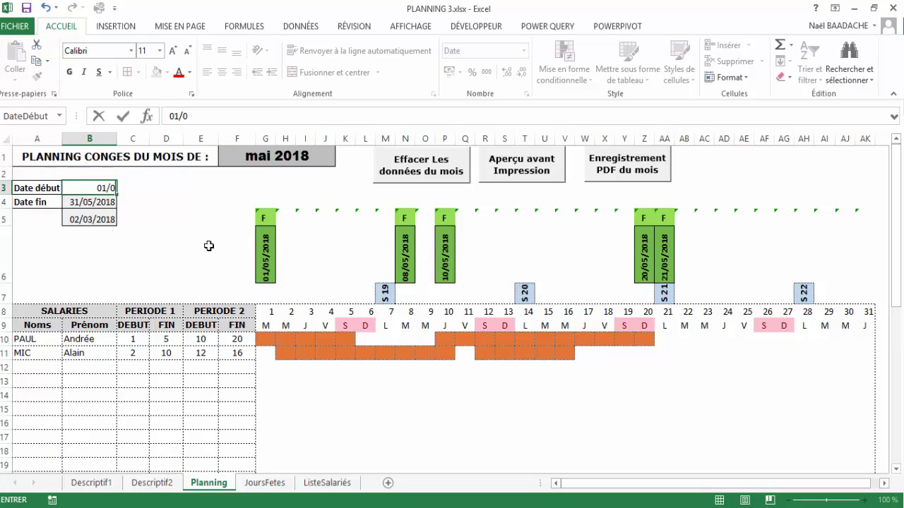
text(1/2018)
key(Return)
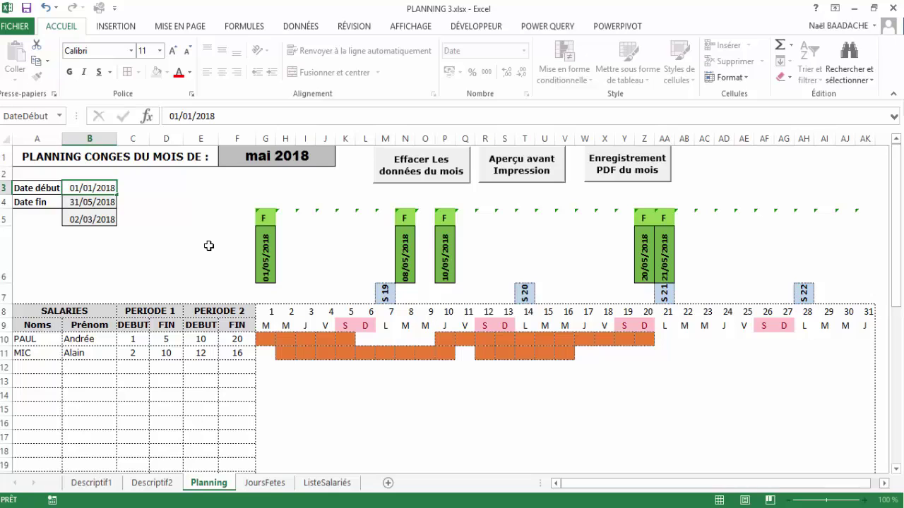
click(269, 251)
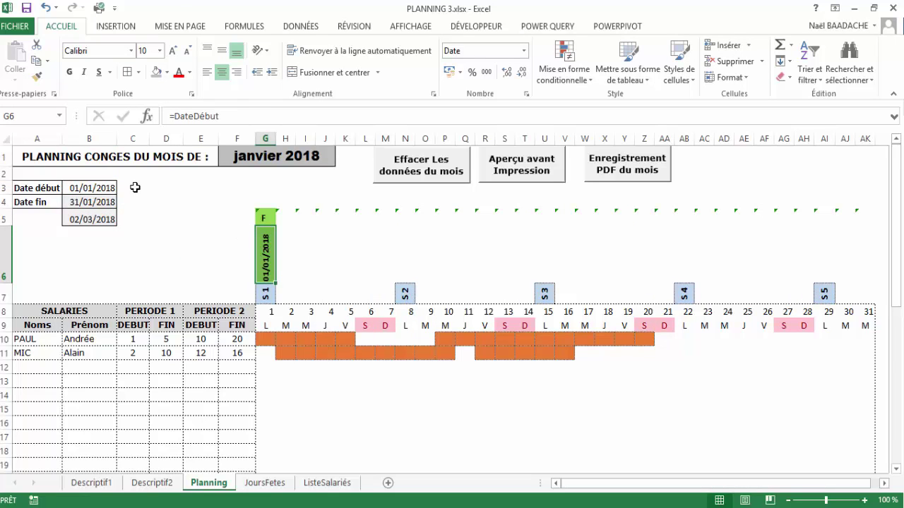
click(103, 186)
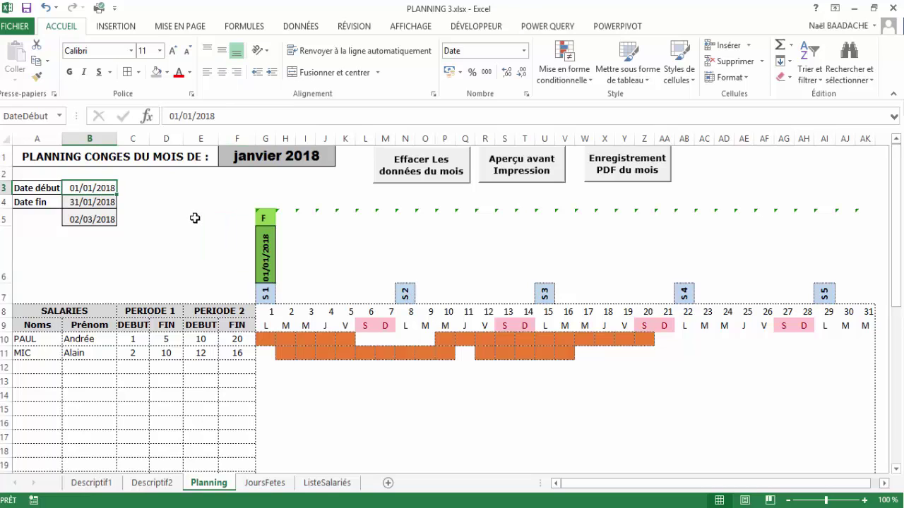
text(01/04/201)
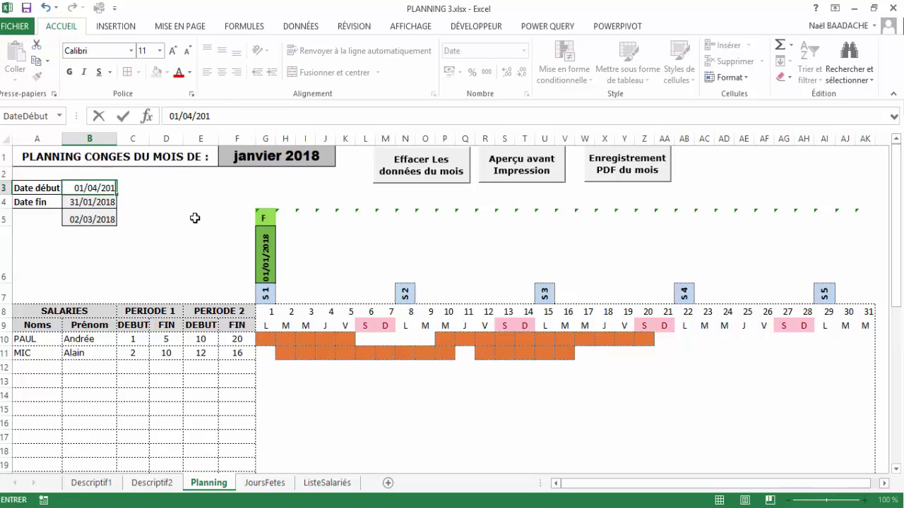
text(8)
key(Return)
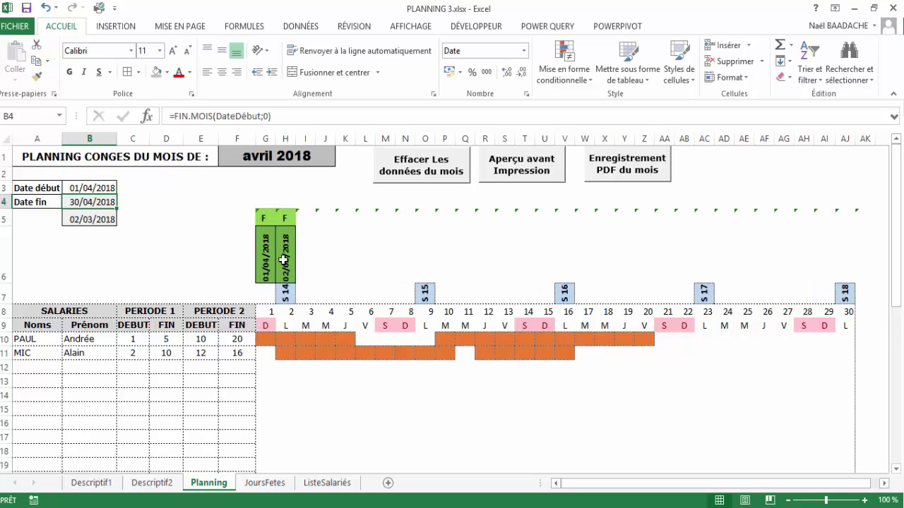
click(284, 262)
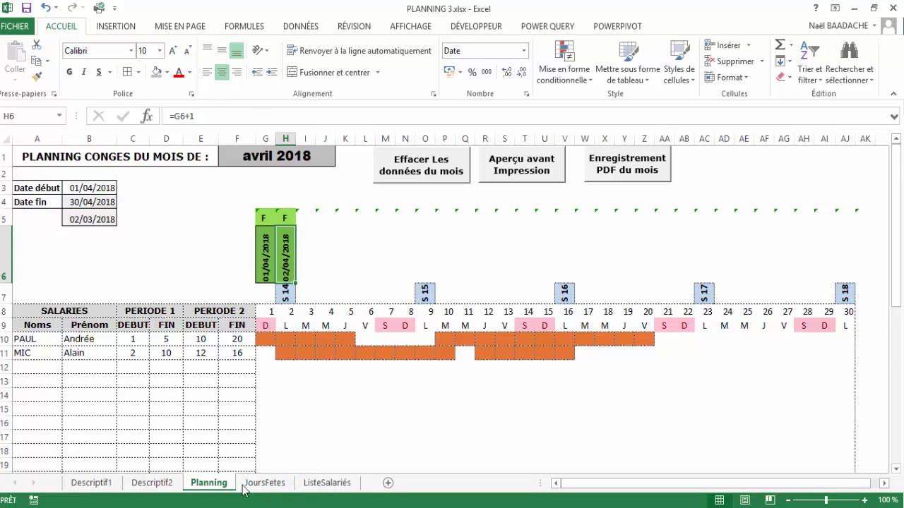
Check the Lundi de Pâques entry on the JoursFetes sheet, then return to Planning.
click(327, 483)
click(265, 483)
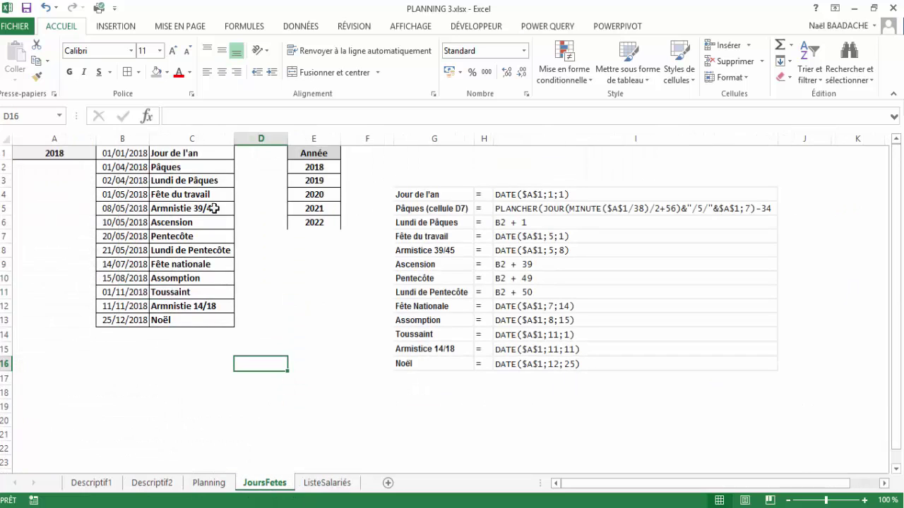
click(178, 180)
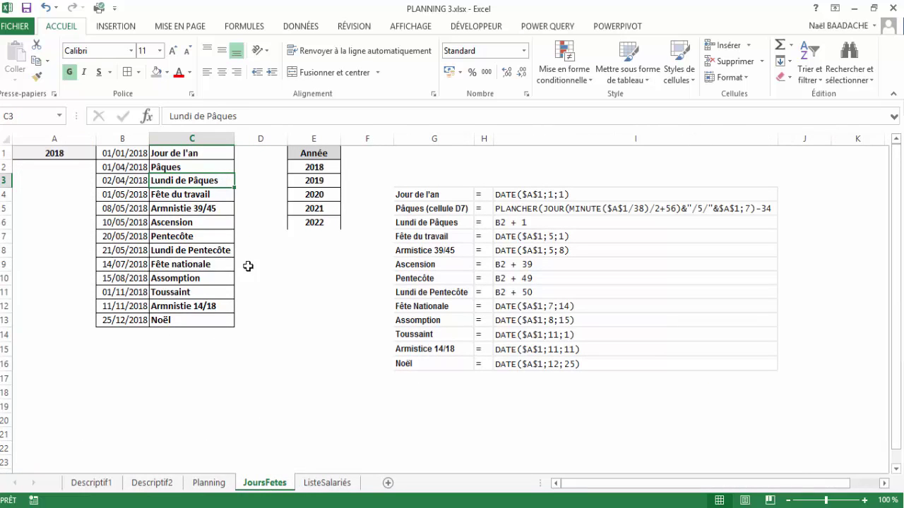
click(209, 483)
Select the G5:AK5 flag row and open its SIERREUR/SI/RECHERCHEV holiday formula for editing.
click(265, 219)
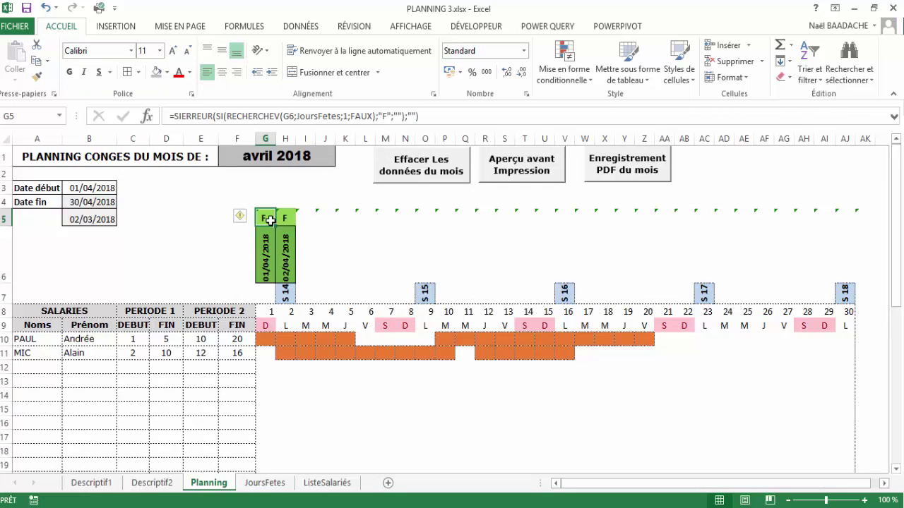
drag(268, 218, 851, 212)
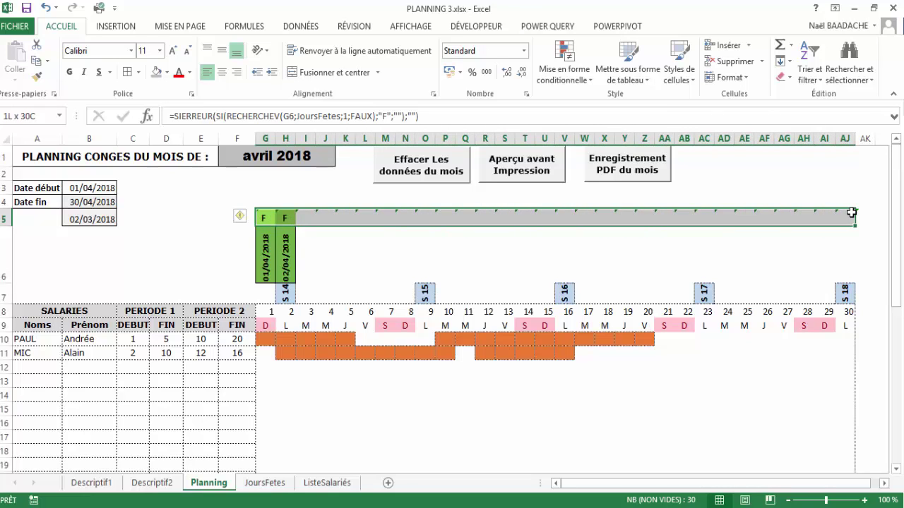
click(324, 116)
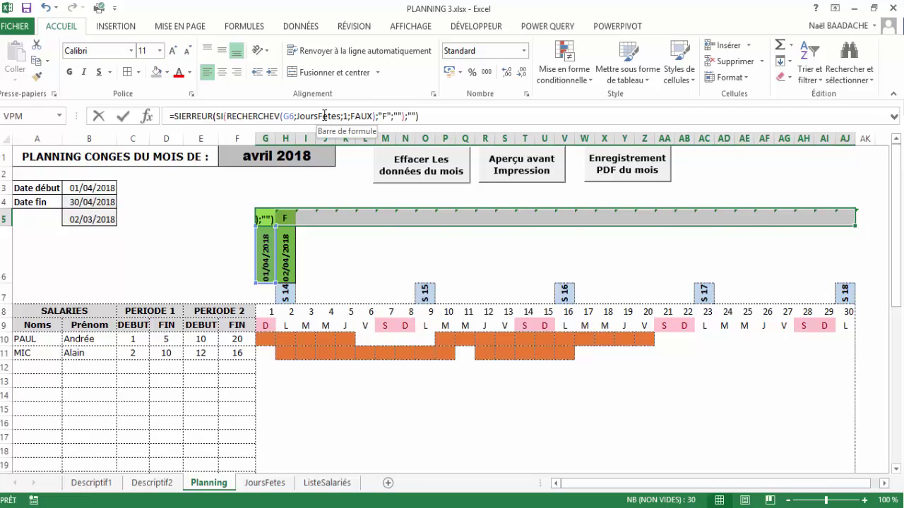
click(264, 219)
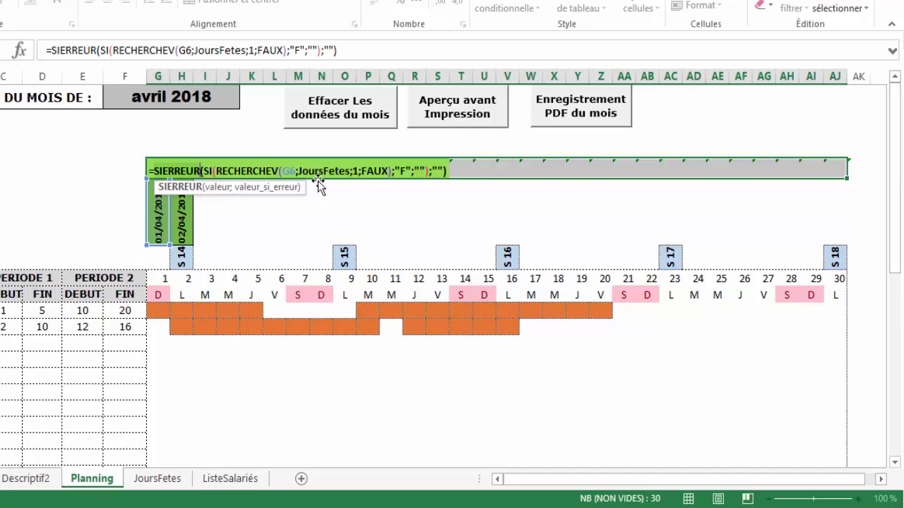
click(305, 171)
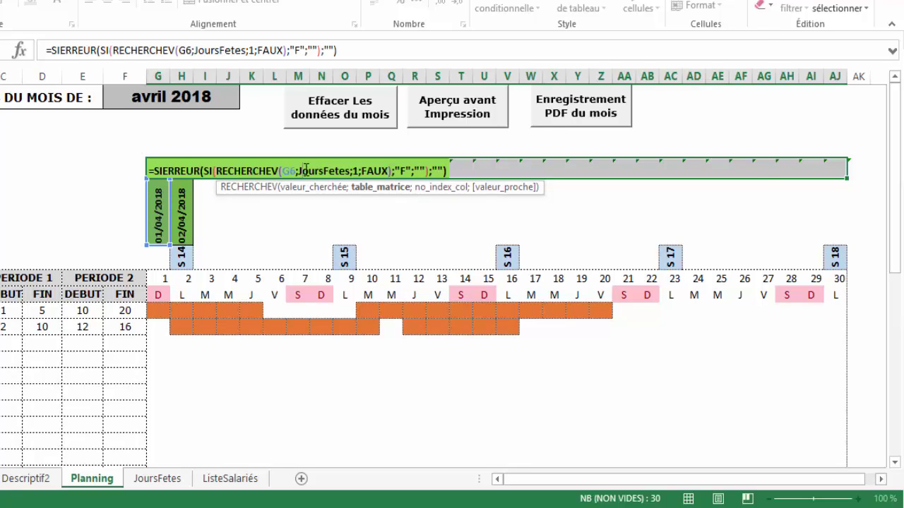
Check the JoursFetes named range with F3 and commit the formula across the row.
key(F3)
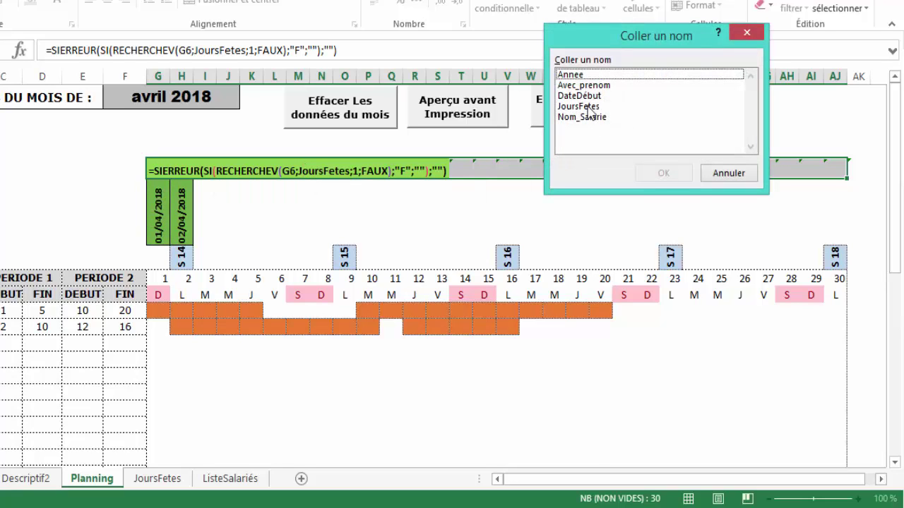
click(591, 107)
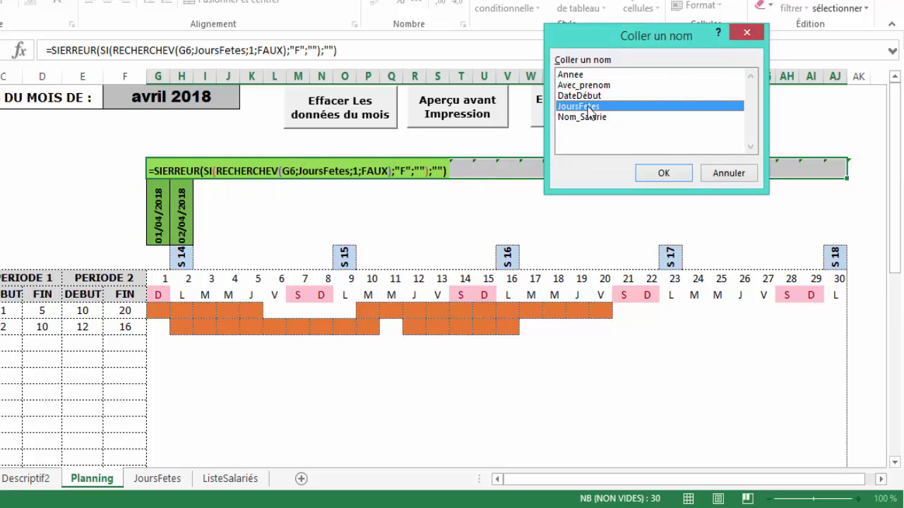
click(729, 174)
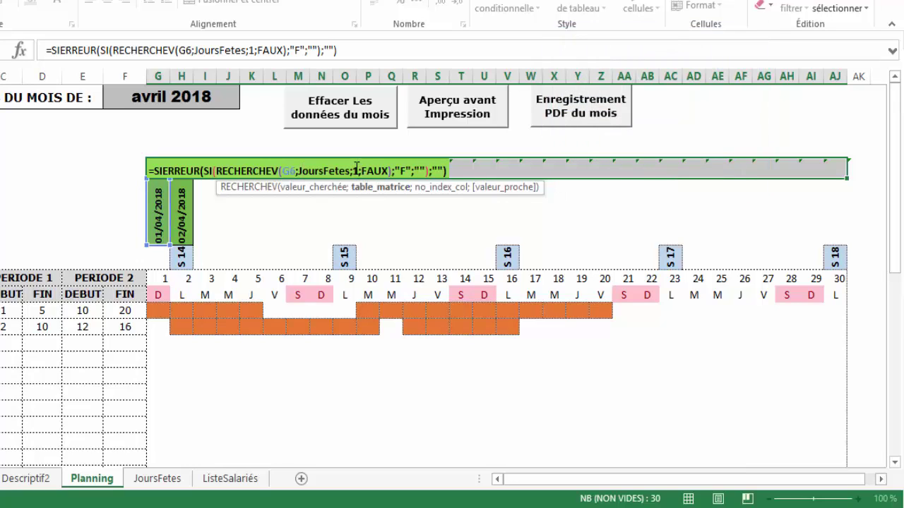
click(356, 170)
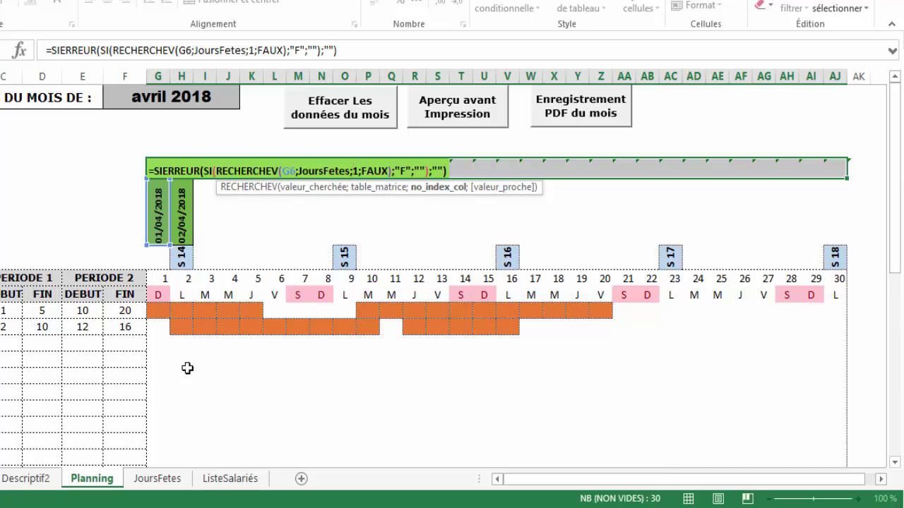
click(366, 171)
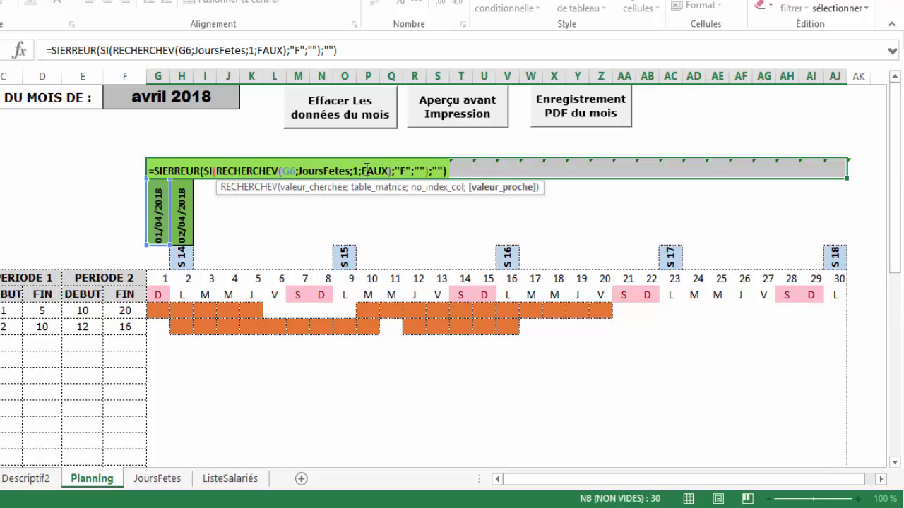
click(393, 170)
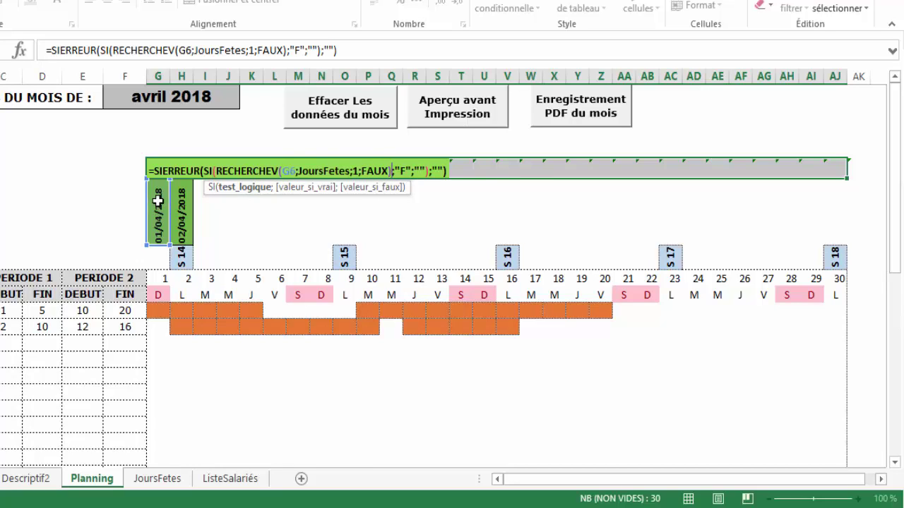
key(Return)
Review the holiday dates B1:B13 on the JoursFetes sheet, then return to Planning.
click(157, 479)
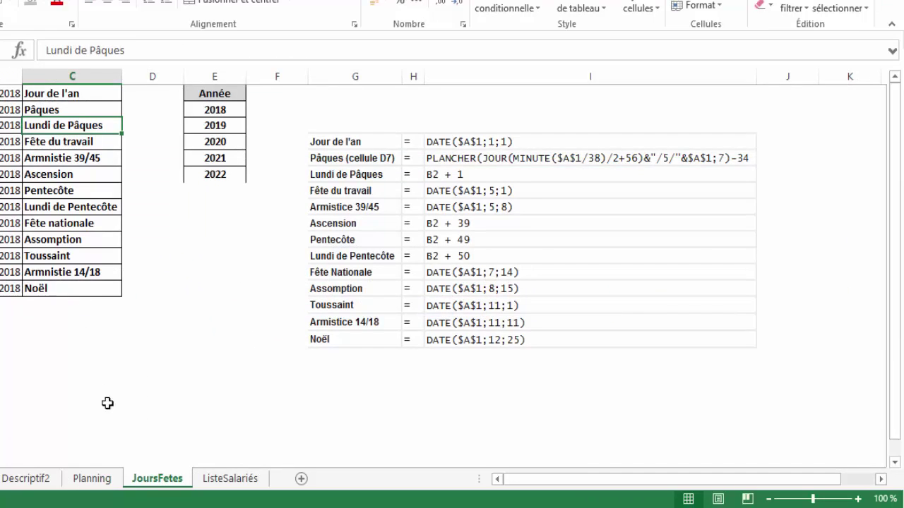
drag(123, 153, 130, 319)
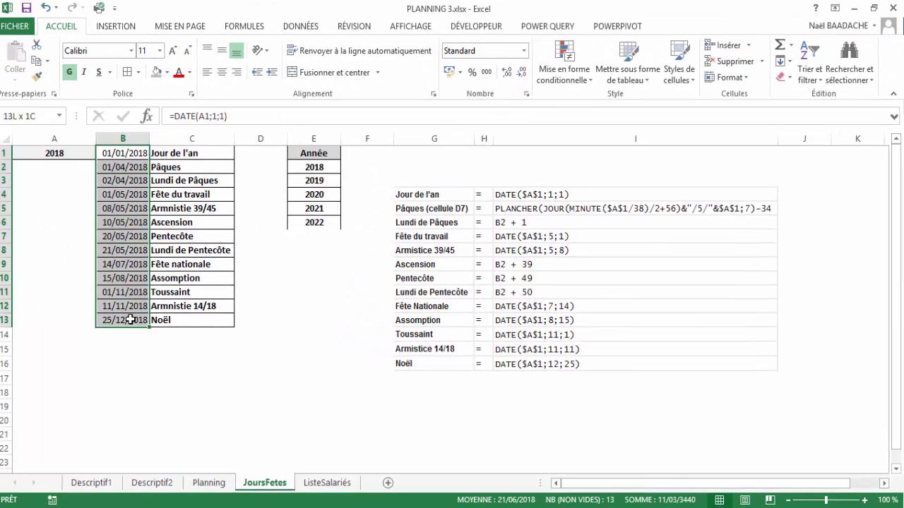
click(209, 483)
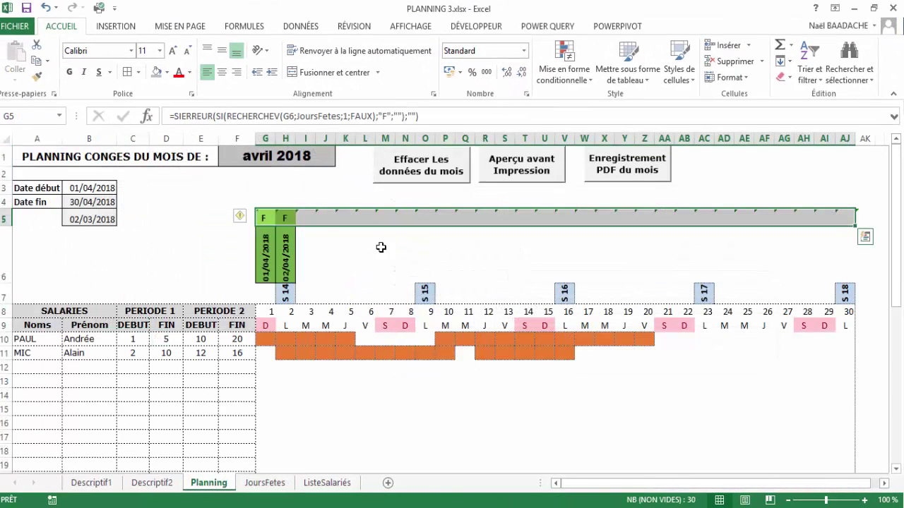
Recommit the G5 formula =SIERREUR(SI(RECHERCHEV(G6;JoursFetes;1;FAUX);"F";"");"") so 01/04 and 02/04 show F.
double_click(266, 218)
click(474, 221)
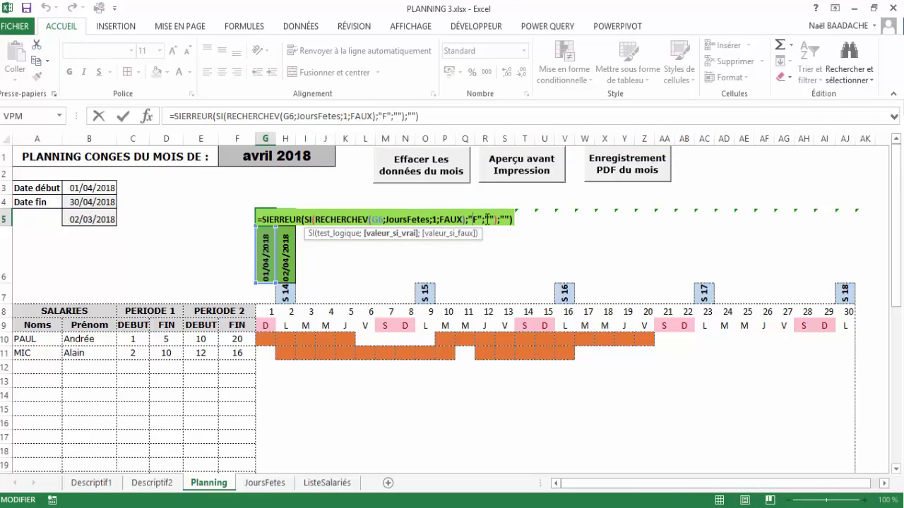
click(487, 220)
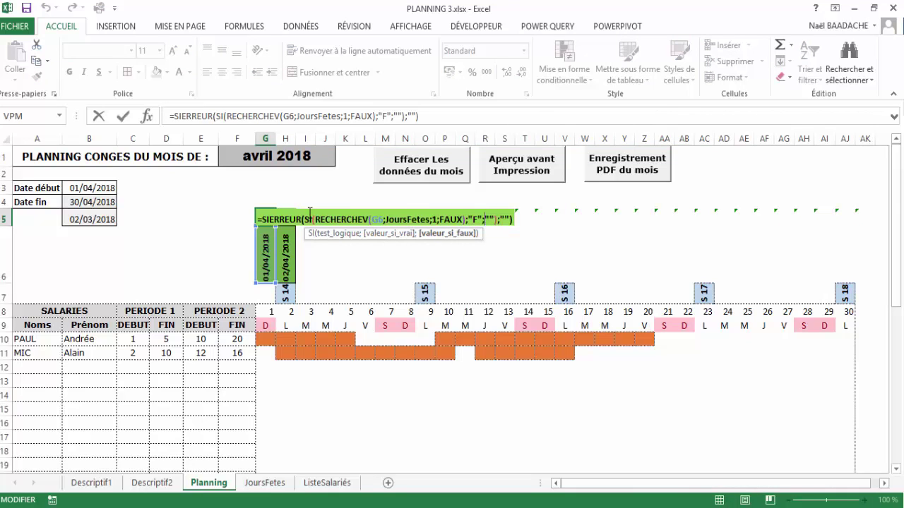
click(497, 220)
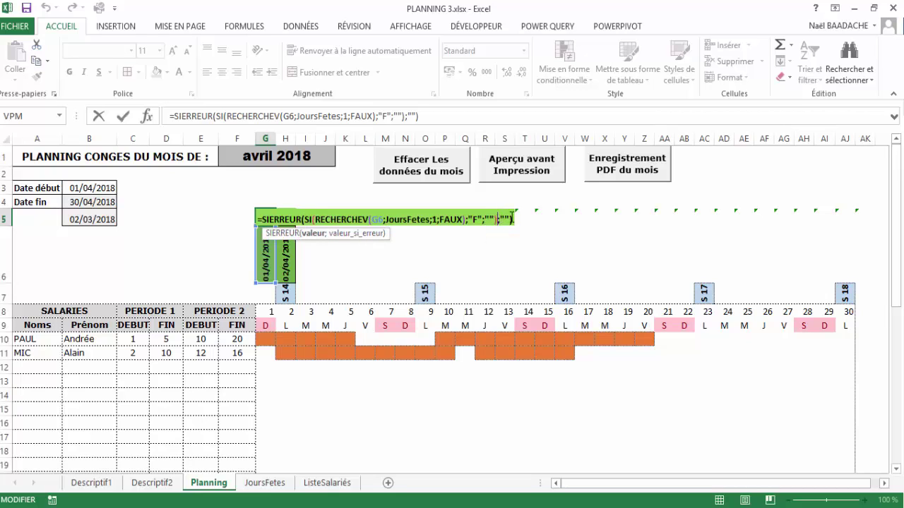
click(504, 220)
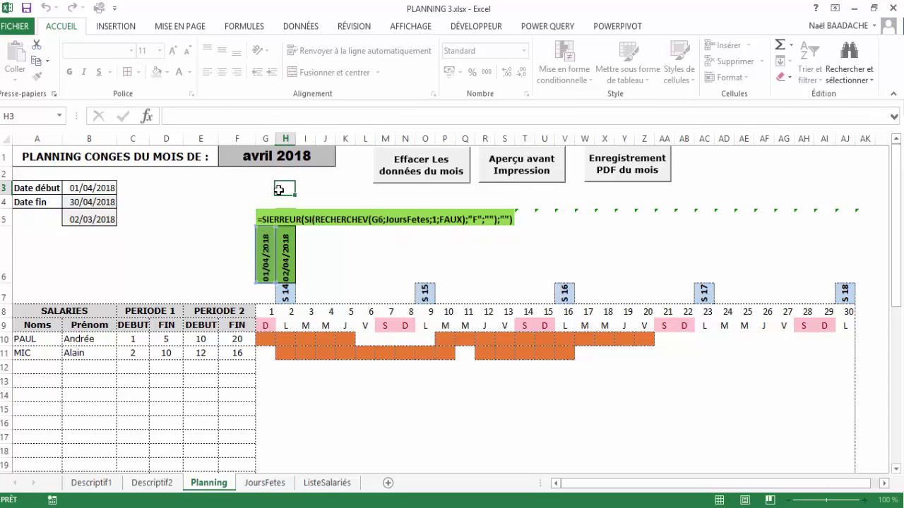
click(279, 189)
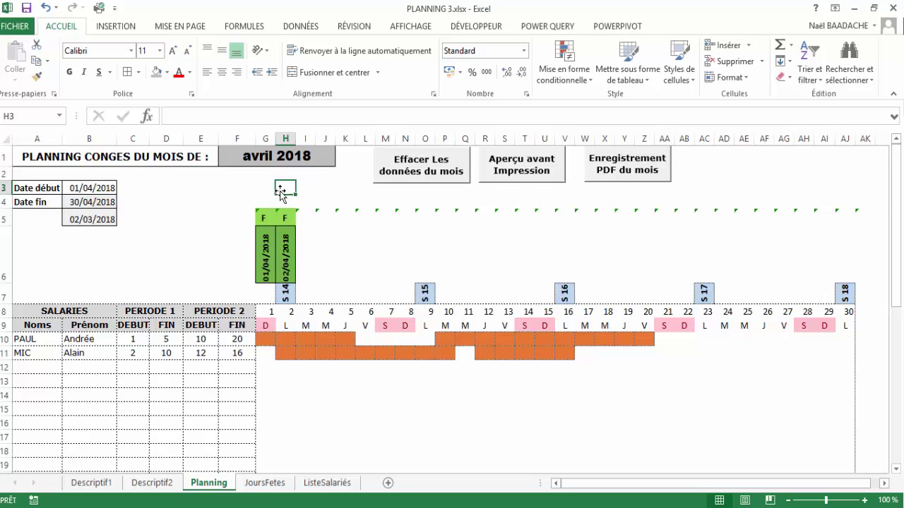
click(182, 261)
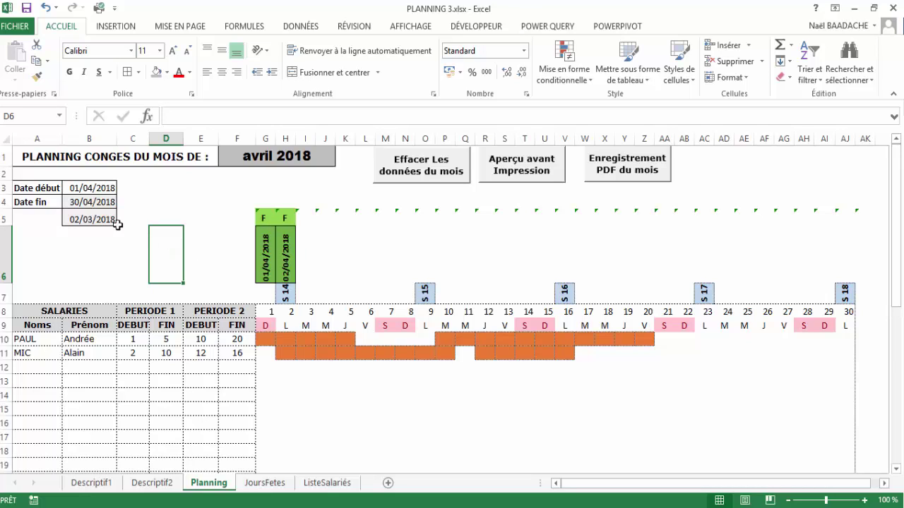
Enter 01/03/2018 as the B3 start date, then check the H6 formula =G6+1.
click(86, 189)
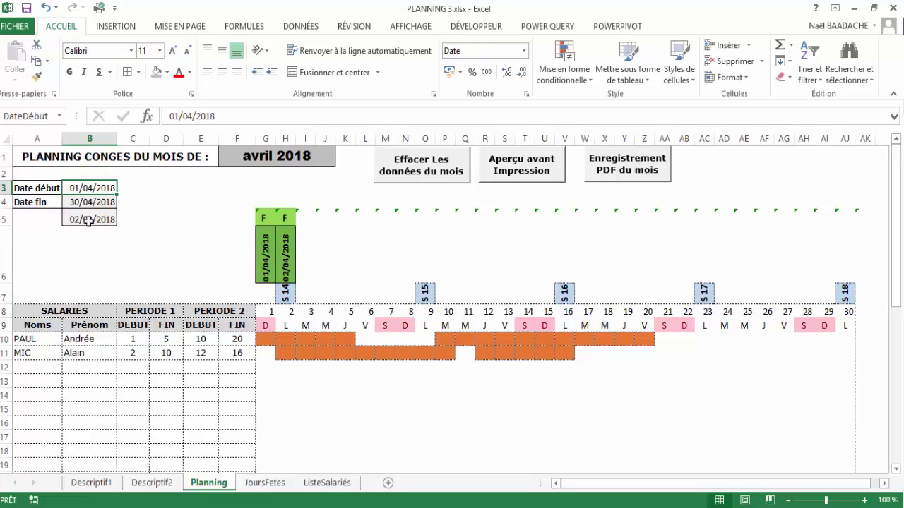
click(88, 221)
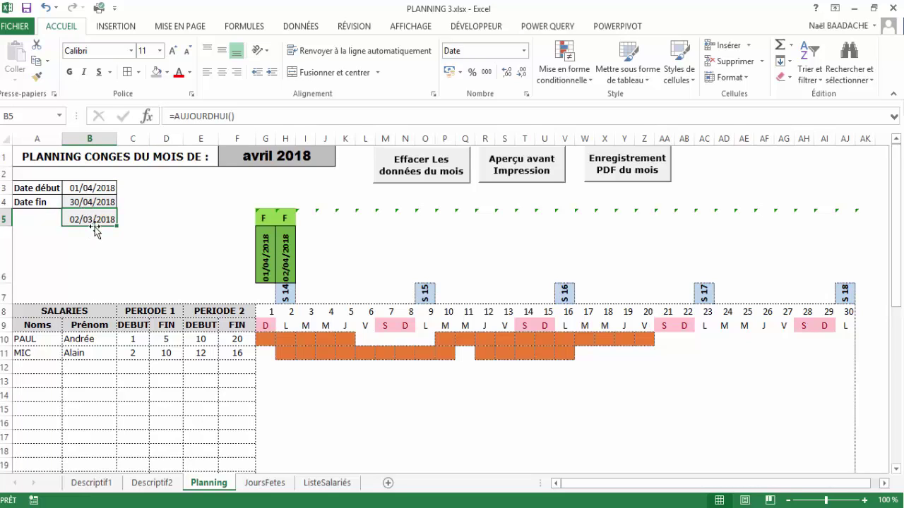
click(92, 187)
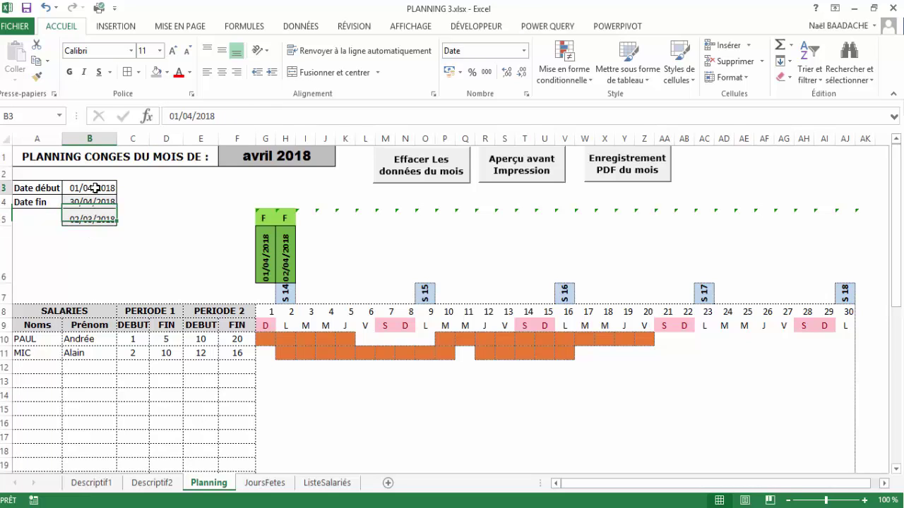
text(01/)
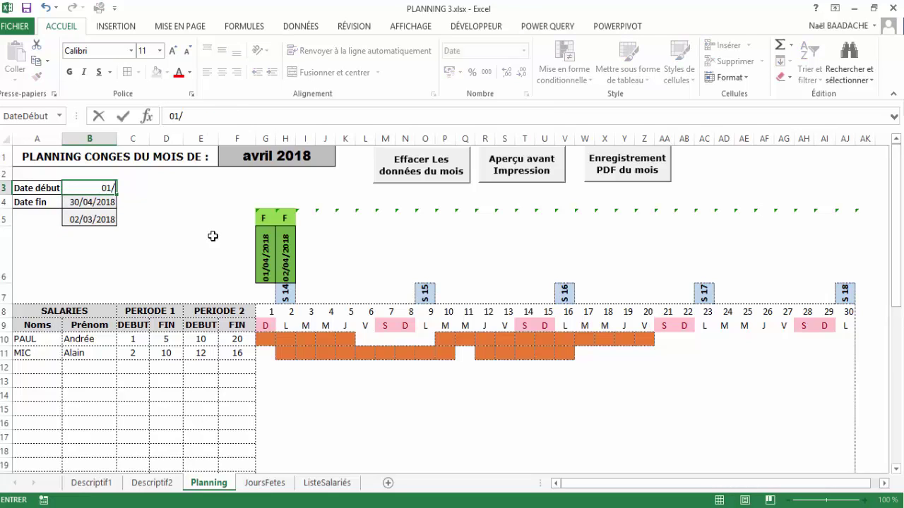
text(03/201)
text(8)
key(Return)
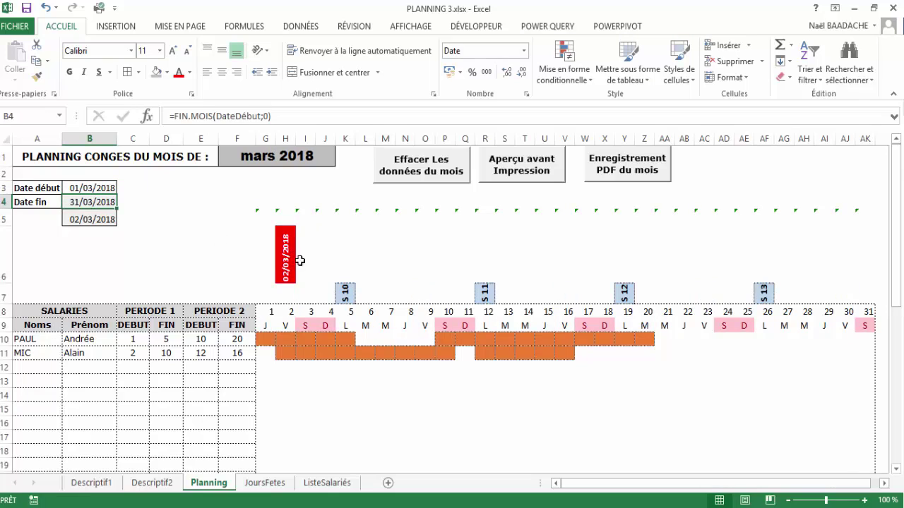
click(281, 261)
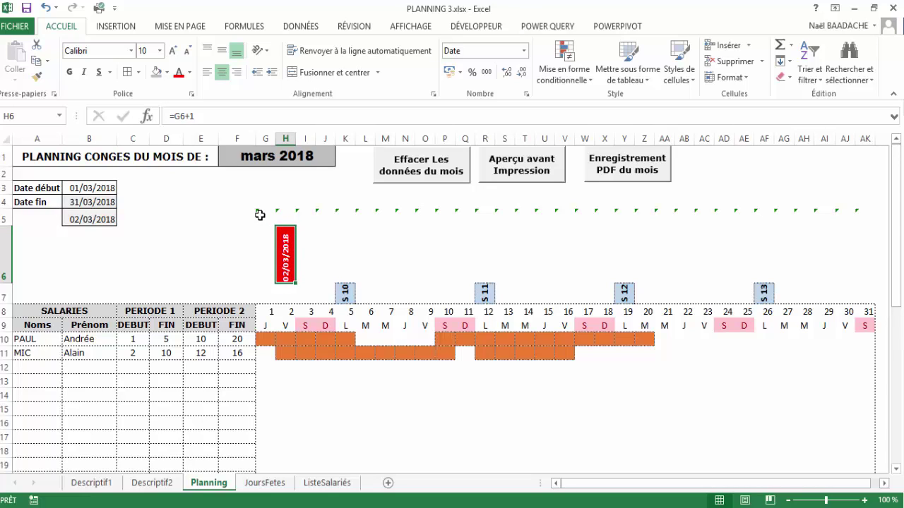
Protect the Planning sheet from the RÉVISION tab, entering and confirming the password.
click(354, 27)
click(506, 65)
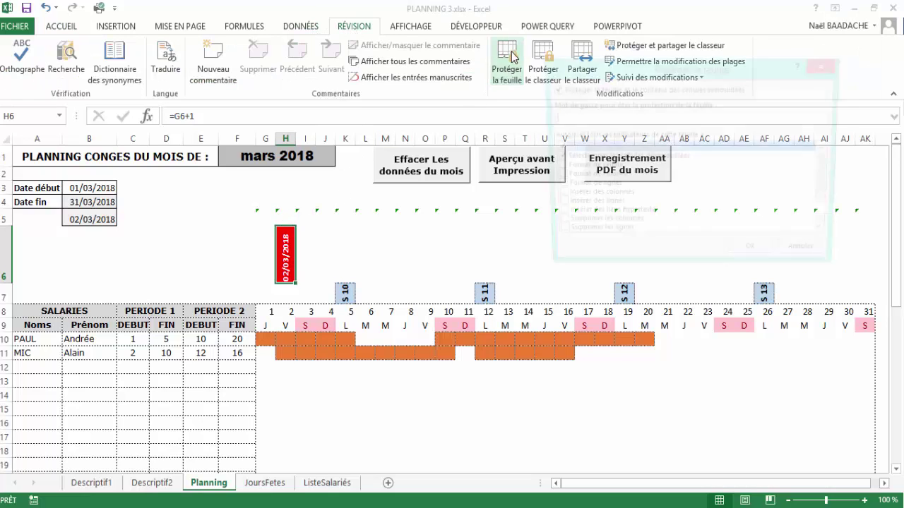
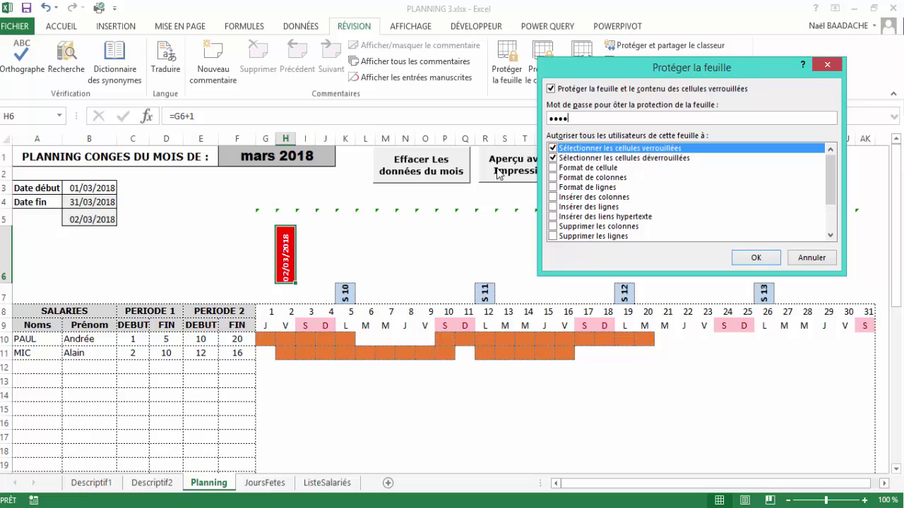
key(Return)
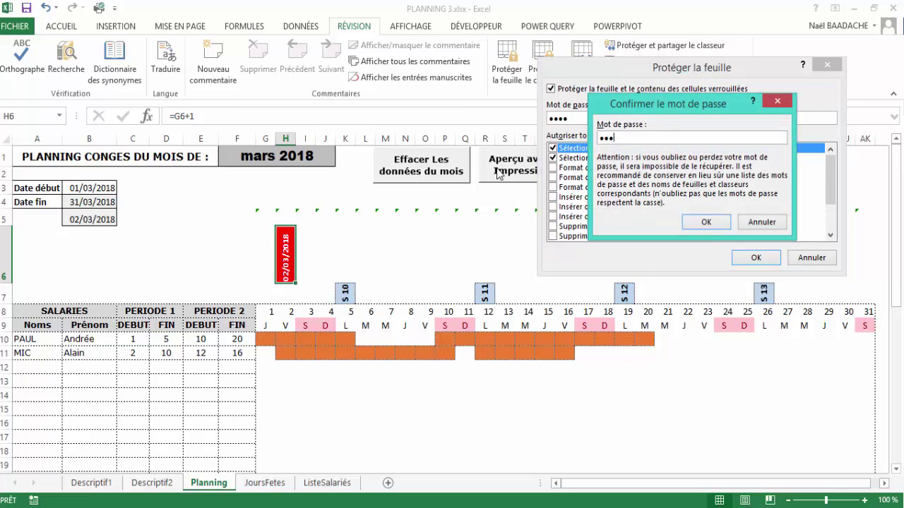
key(Return)
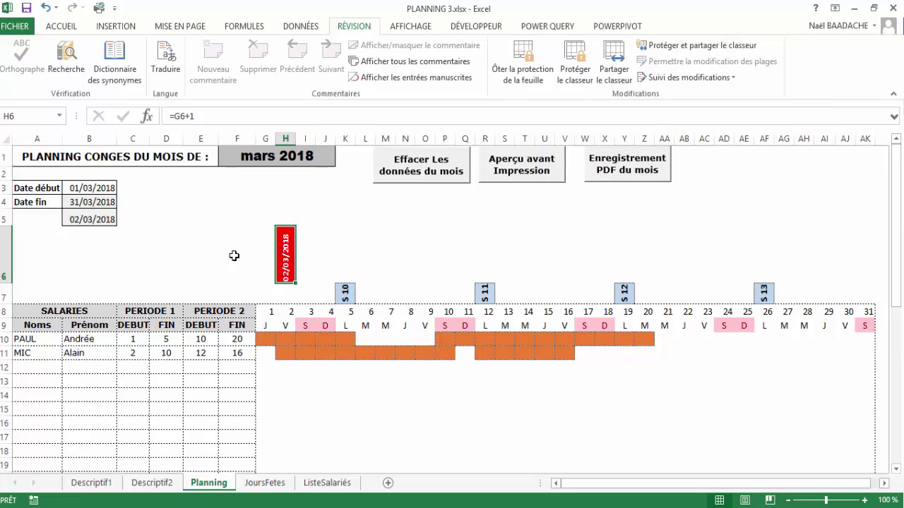
click(222, 221)
Enter 01/05/2018 in B3 so the calendar covers mai 2018 with five holidays flagged F.
click(110, 188)
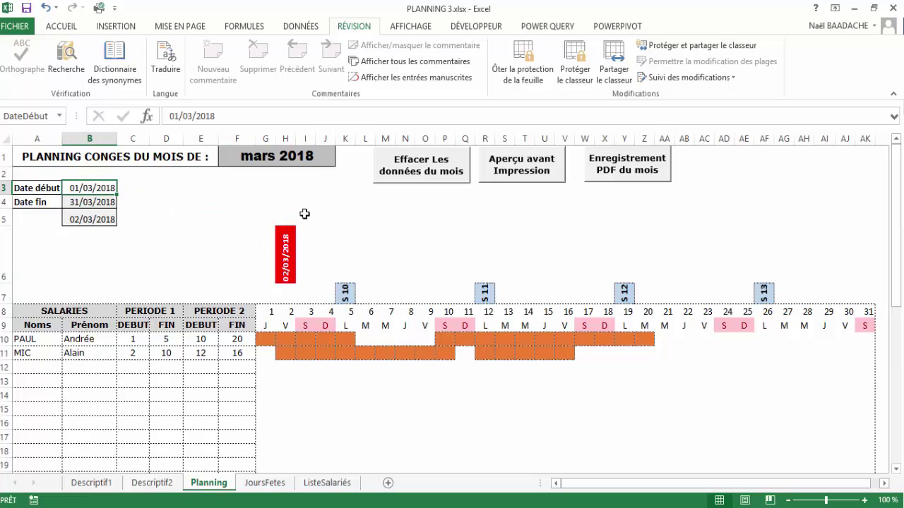
text(01/05/201)
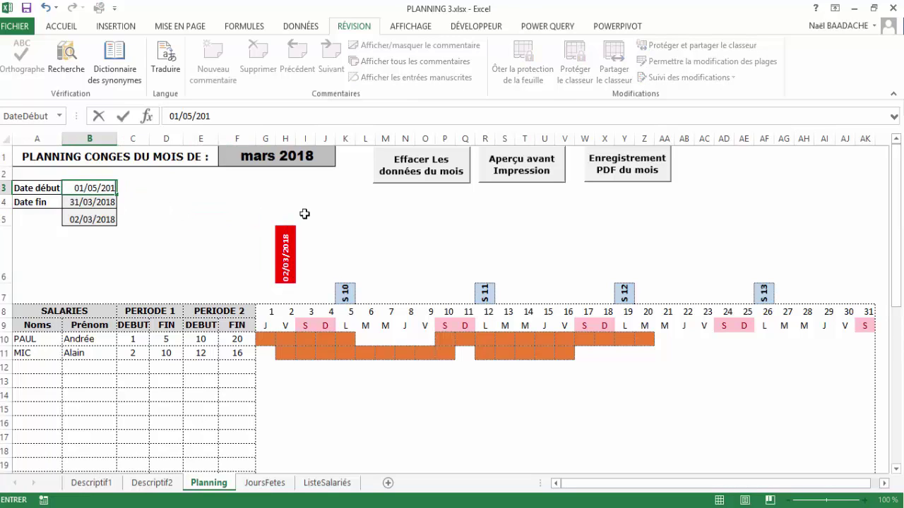
text(8)
key(Return)
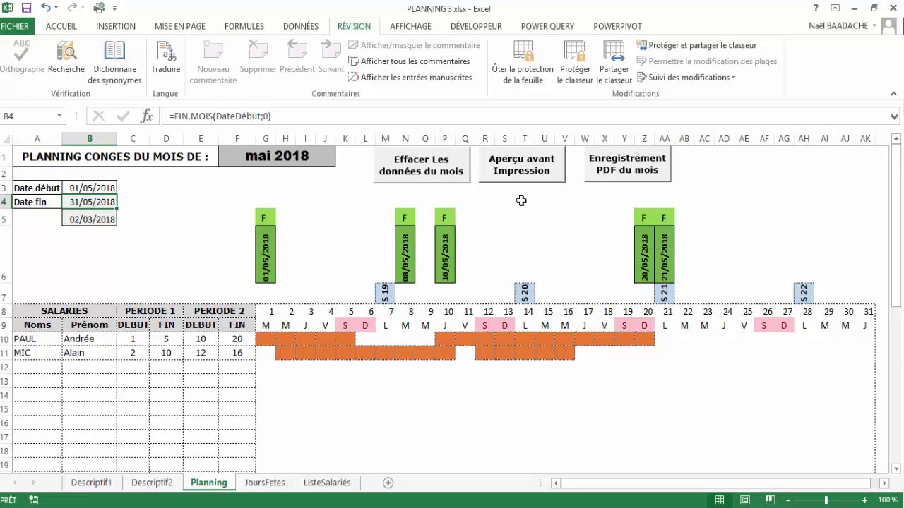
click(168, 245)
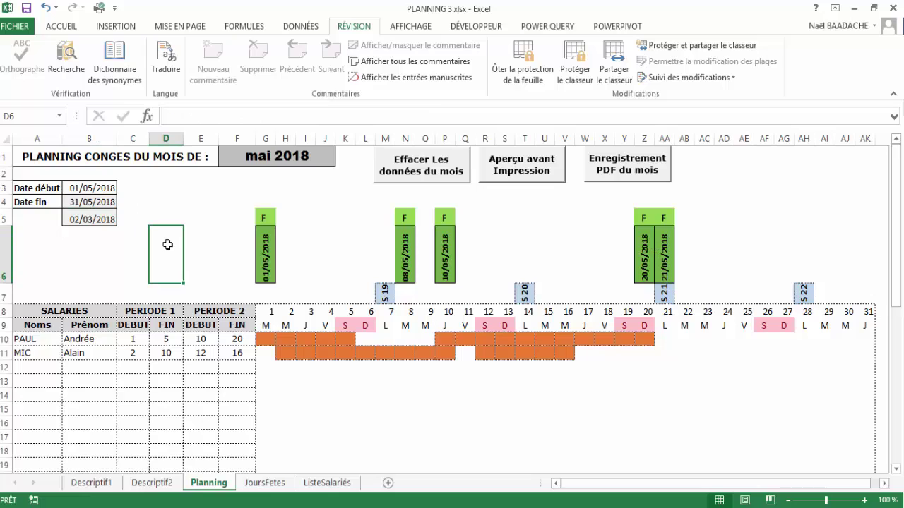